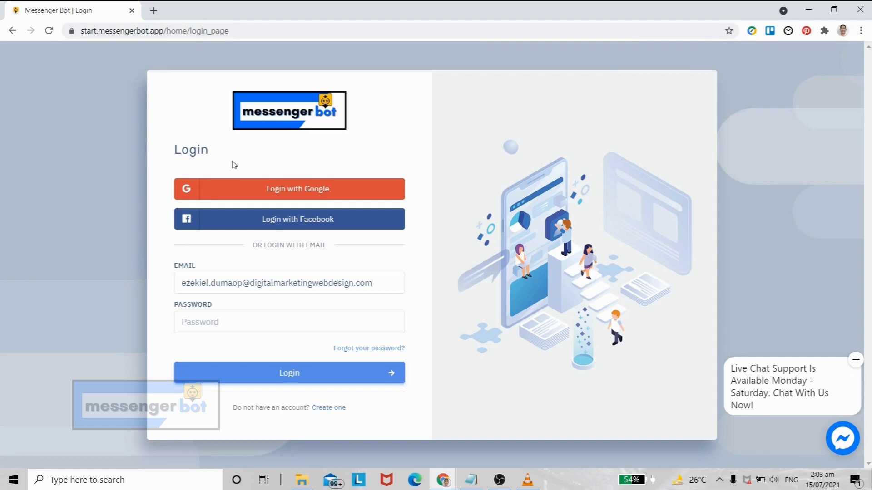
Step: Sign in with the saved password and start importing a Facebook account via Login with Facebook
click(211, 324)
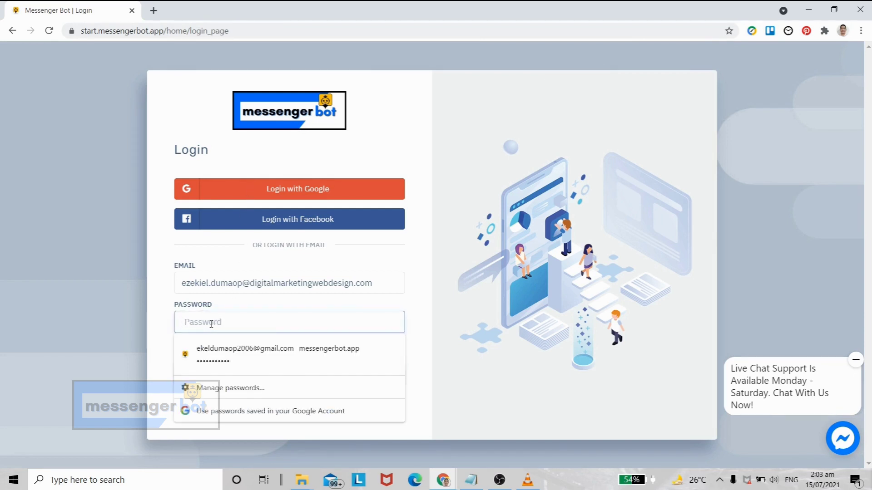
key(ctrl+v)
click(291, 385)
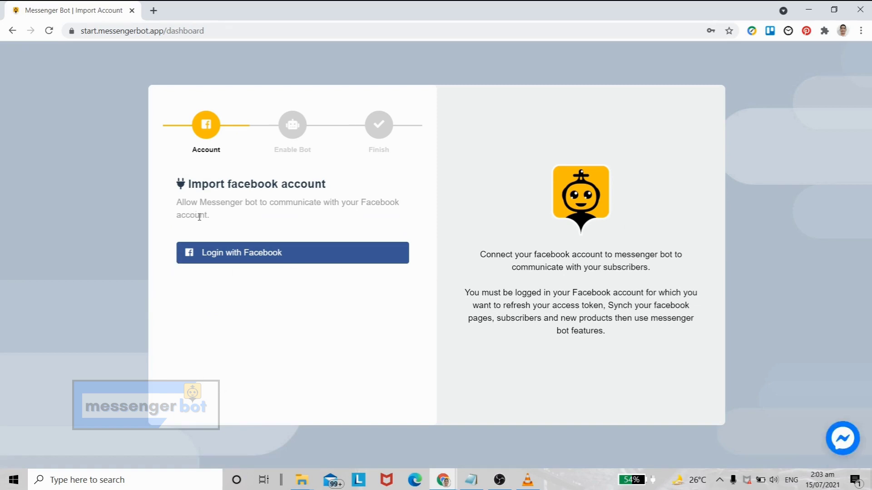
click(245, 257)
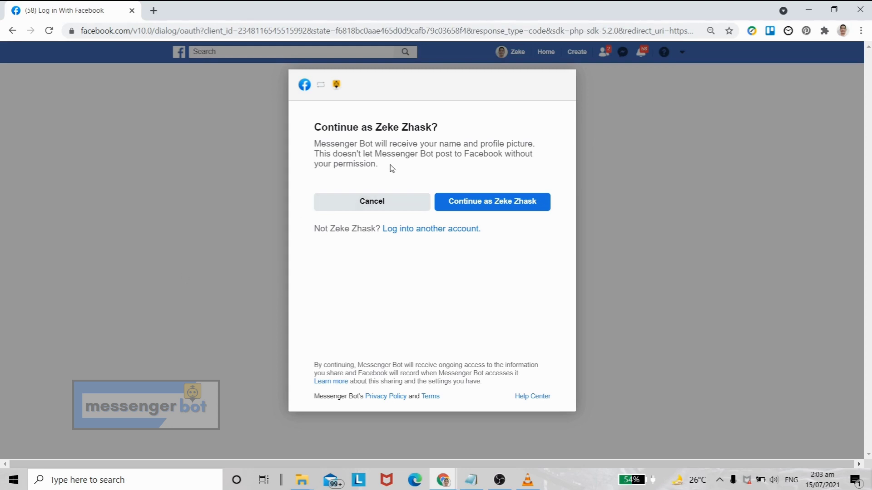
Step: Continue as the signed-in Facebook user in the Messenger Bot authorization prompt
drag(391, 167, 316, 119)
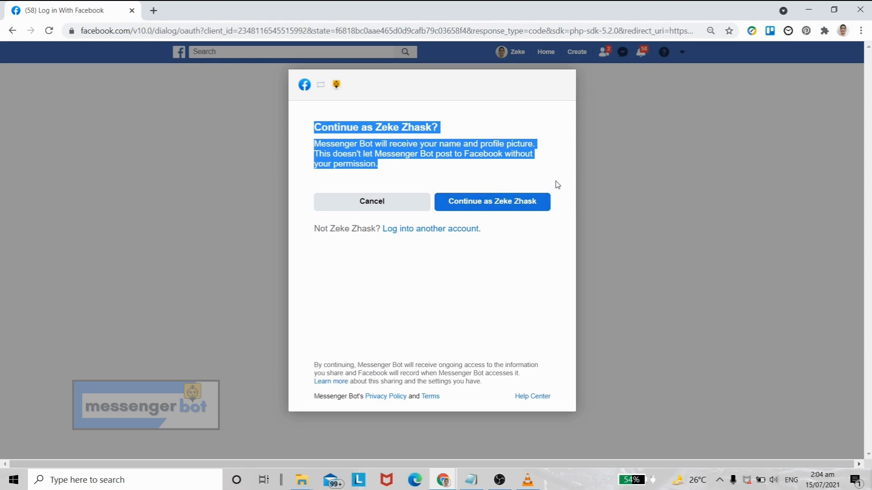
click(523, 201)
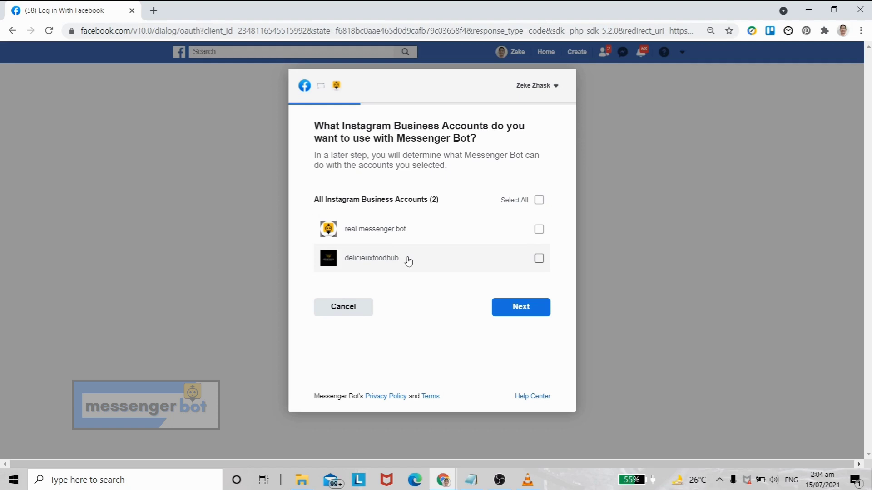
Step: Skip the Instagram Business Accounts and look over the list of Facebook Pages
click(527, 316)
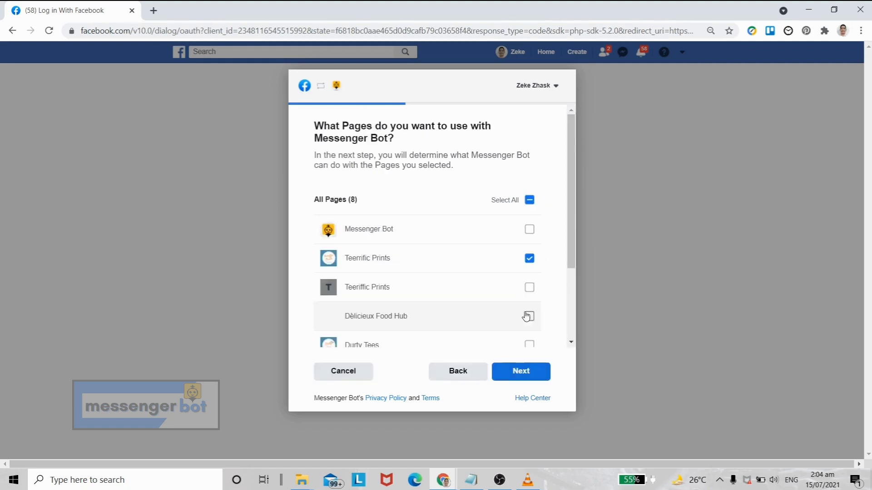
click(434, 265)
scroll(434, 266, down, 3)
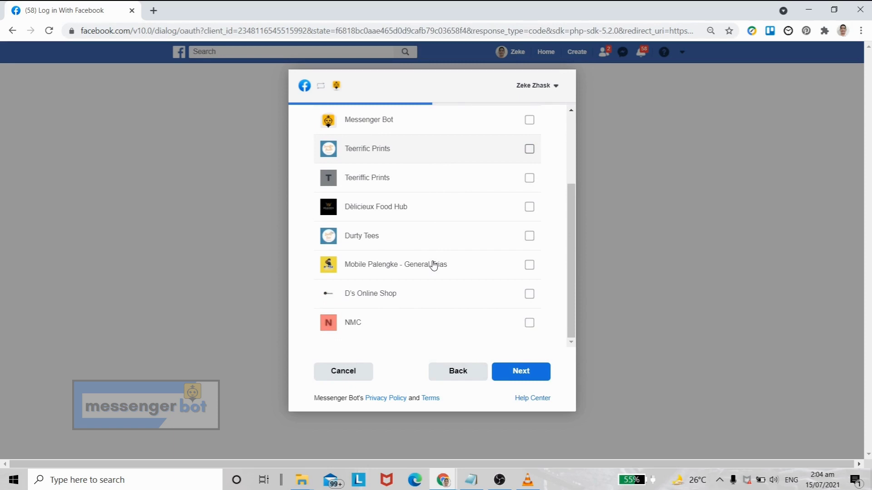
scroll(434, 265, up, 3)
scroll(434, 265, down, 3)
scroll(434, 266, up, 3)
scroll(434, 265, down, 3)
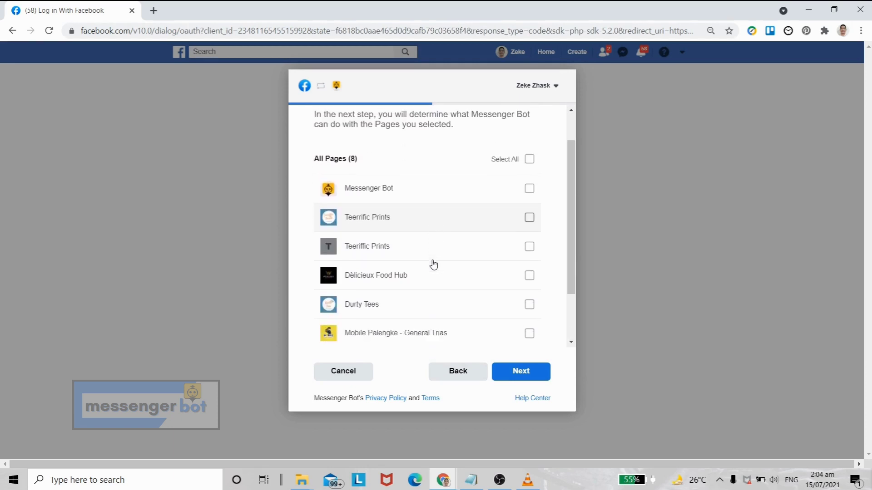
scroll(432, 263, up, 2)
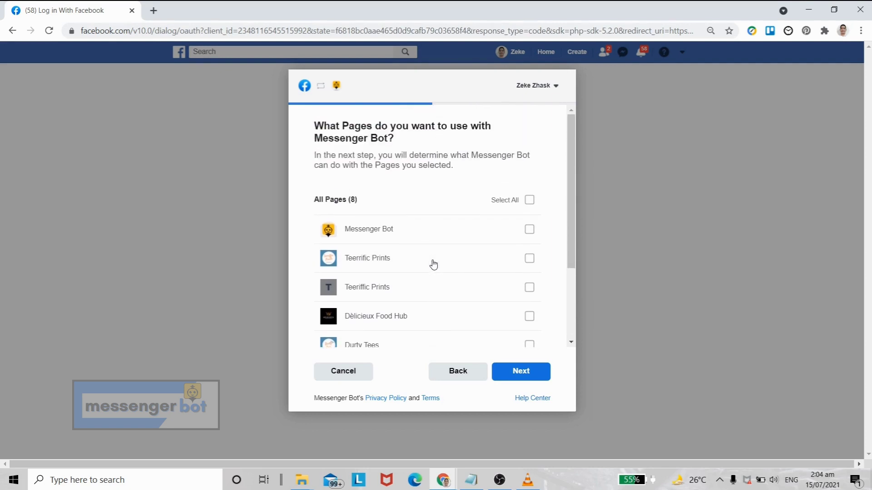
scroll(407, 259, down, 1)
Step: Leave only the Teerrific Prints page selected and continue to the permissions review
click(407, 259)
click(413, 233)
click(416, 206)
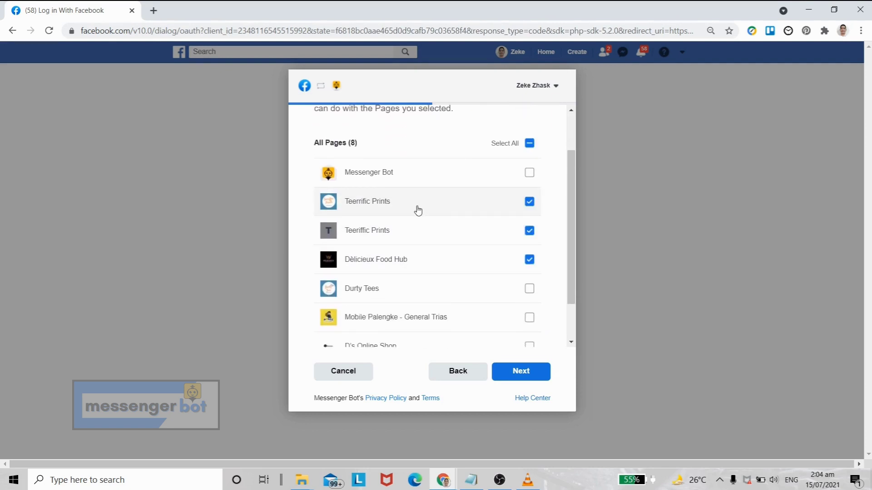
click(414, 212)
click(407, 232)
click(399, 260)
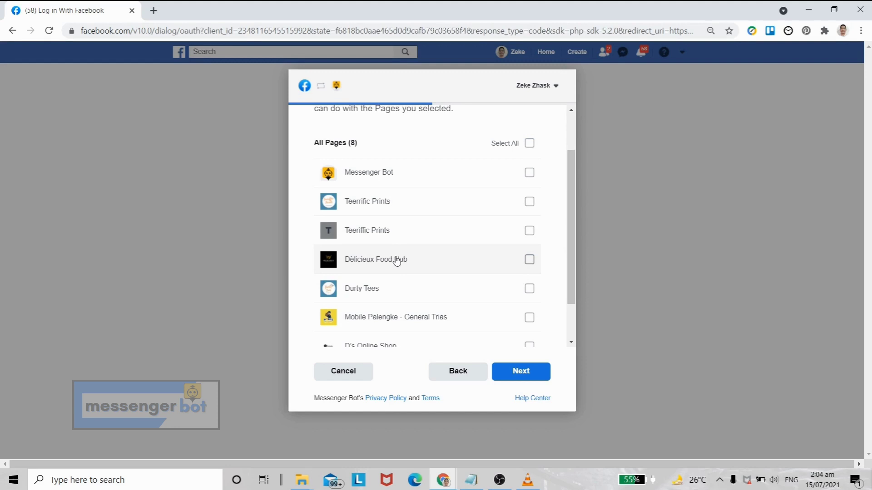
click(411, 207)
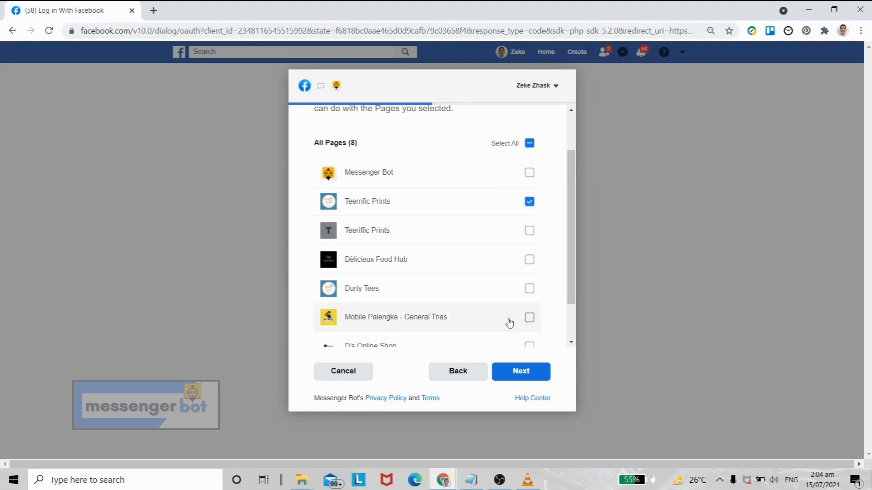
click(522, 374)
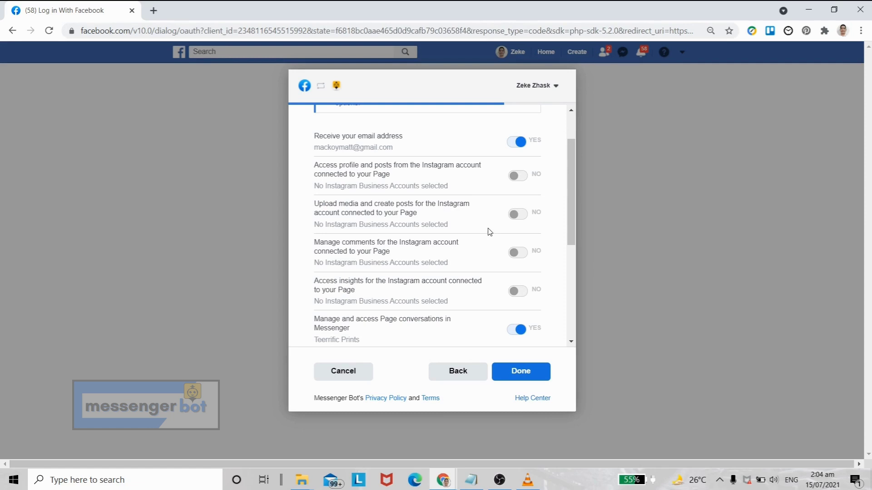
Step: Read through the default permission toggles for Teerrific Prints without changing any
scroll(521, 246, up, 2)
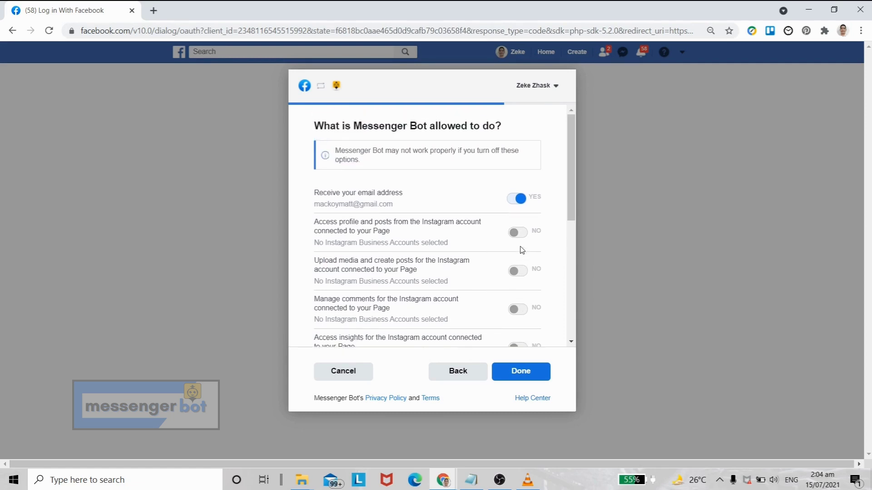
scroll(514, 242, down, 5)
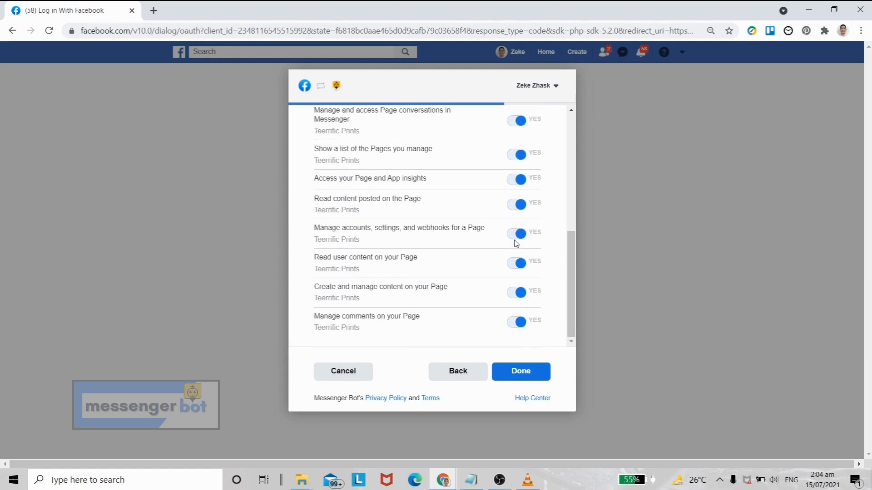
scroll(517, 245, up, 5)
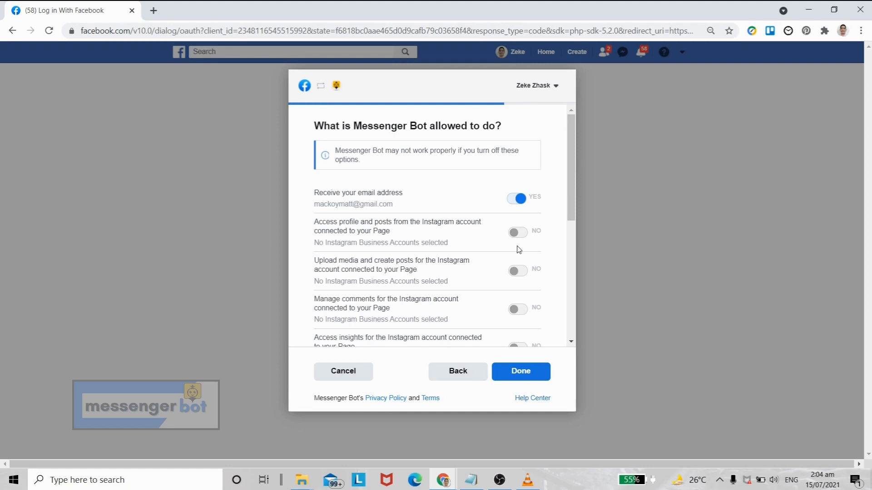
scroll(518, 252, down, 5)
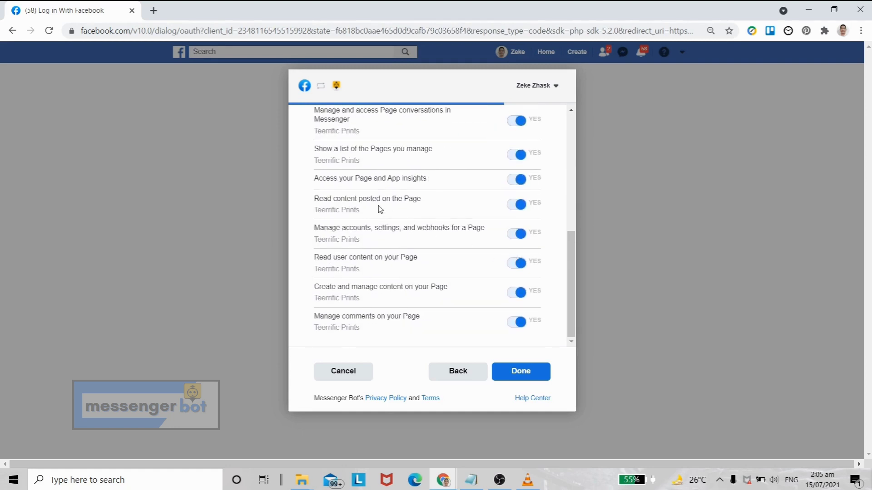
drag(362, 210, 302, 194)
scroll(403, 220, up, 1)
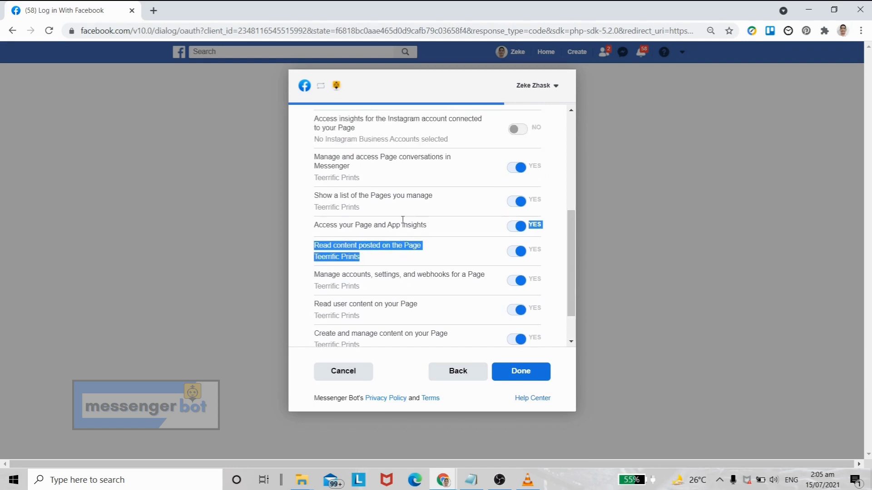
scroll(403, 220, up, 3)
scroll(405, 222, down, 3)
click(407, 230)
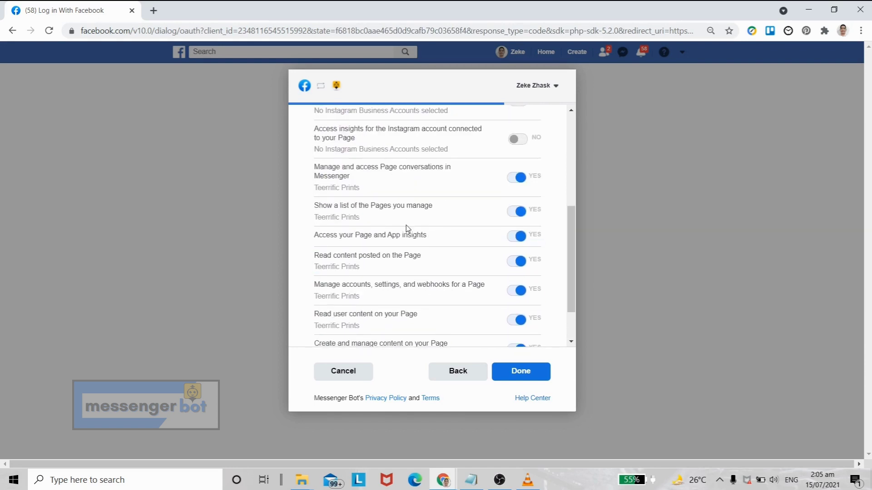
scroll(407, 227, up, 3)
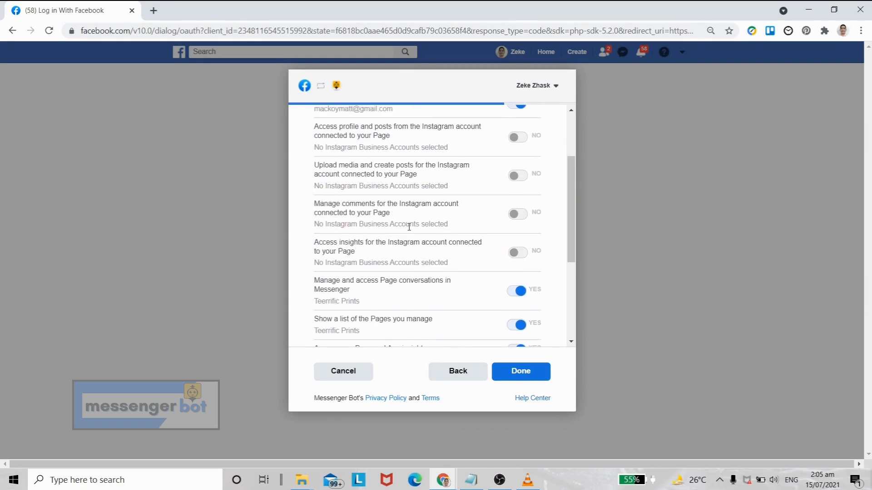
scroll(409, 227, down, 1)
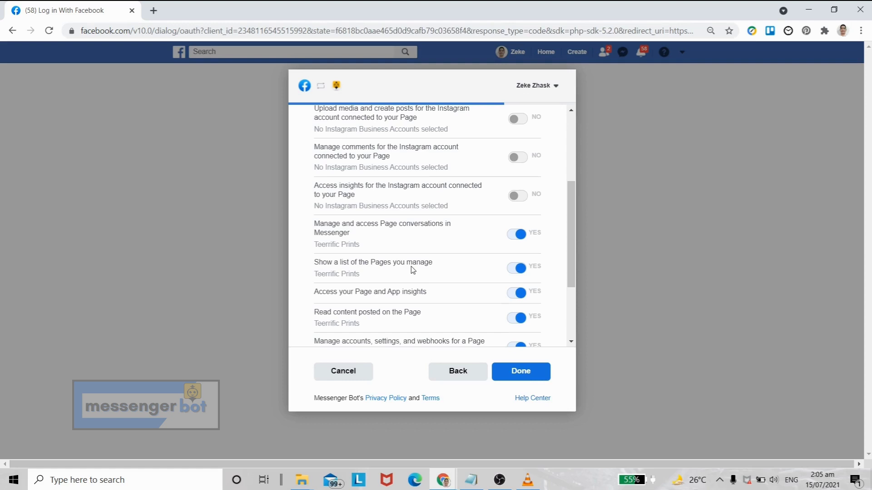
scroll(342, 229, up, 3)
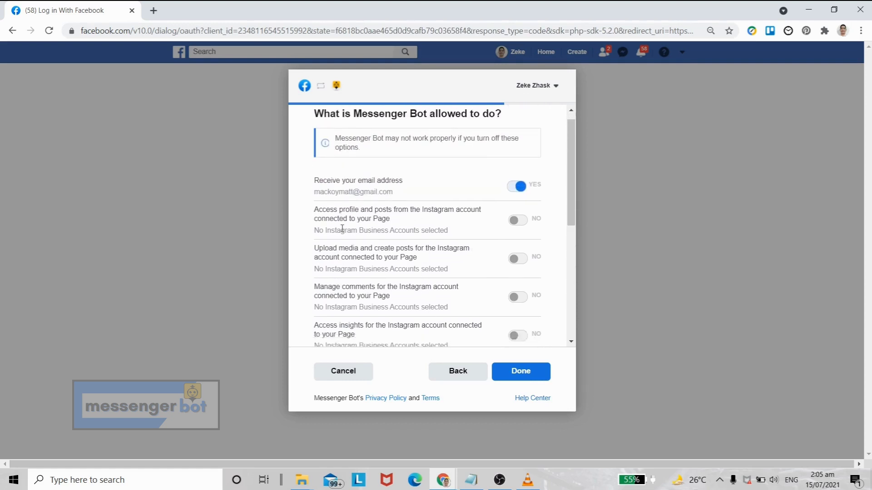
scroll(342, 228, down, 1)
drag(343, 196, 413, 277)
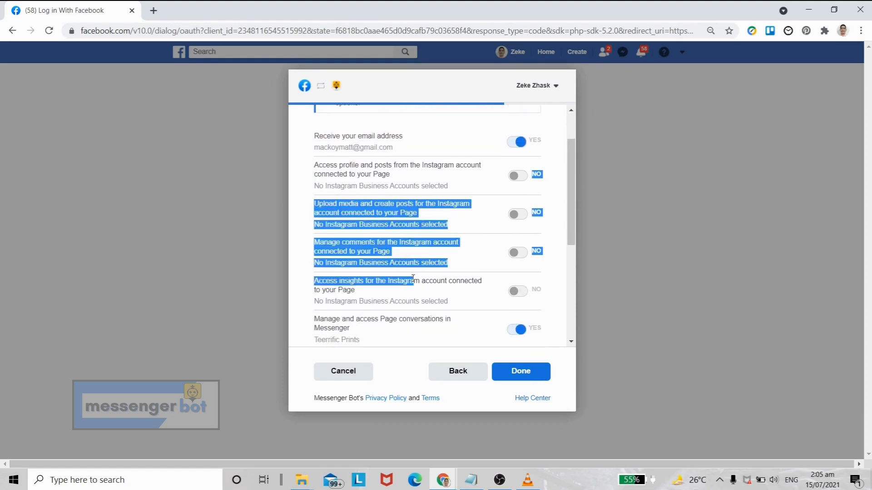
click(375, 241)
scroll(429, 241, up, 2)
scroll(513, 207, down, 2)
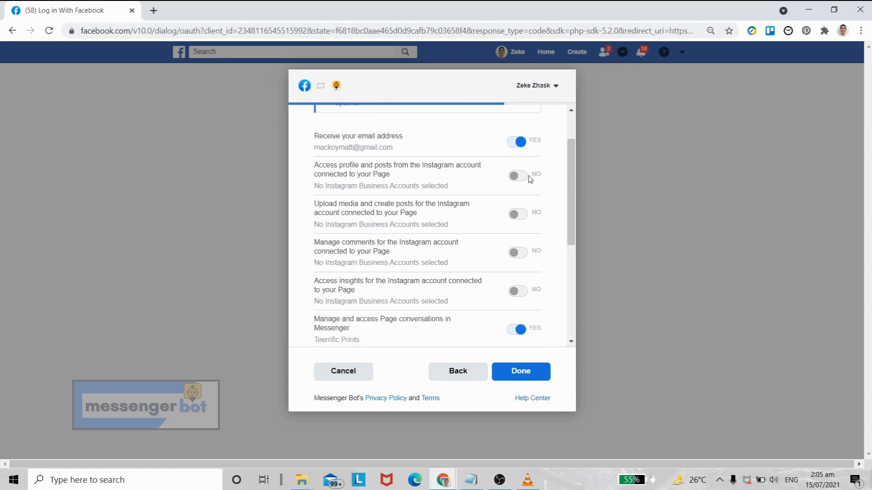
mouse_move(527, 181)
Step: Finish linking and close the 'You've now linked Messenger Bot to Facebook' confirmation
click(522, 370)
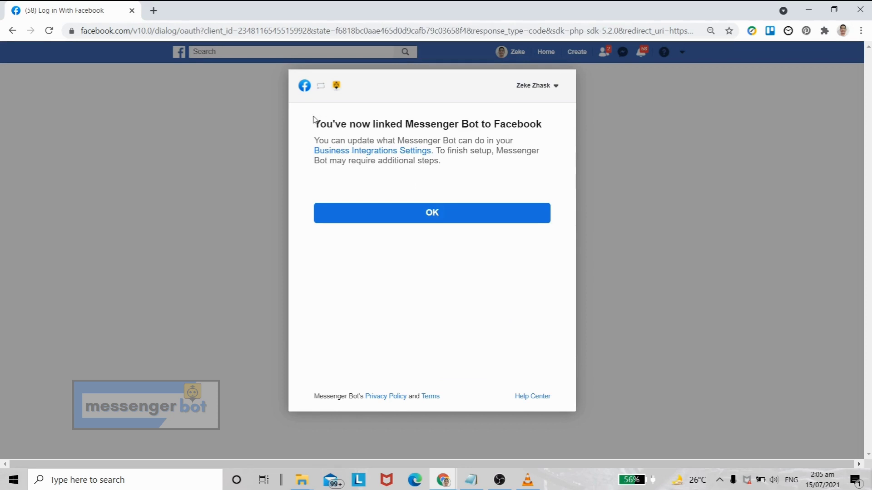
drag(320, 119, 483, 173)
click(484, 175)
click(442, 218)
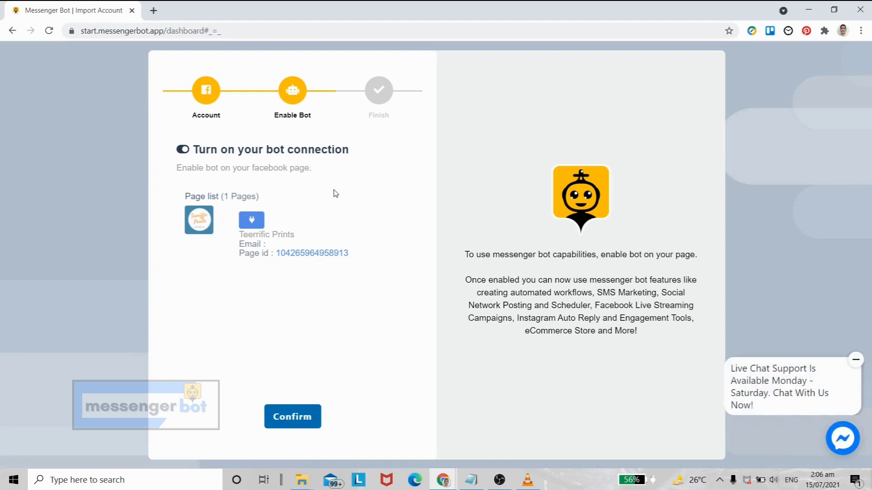
Step: Enable the bot connection for Teerrific Prints, dismiss the Success message and confirm the setup
click(252, 221)
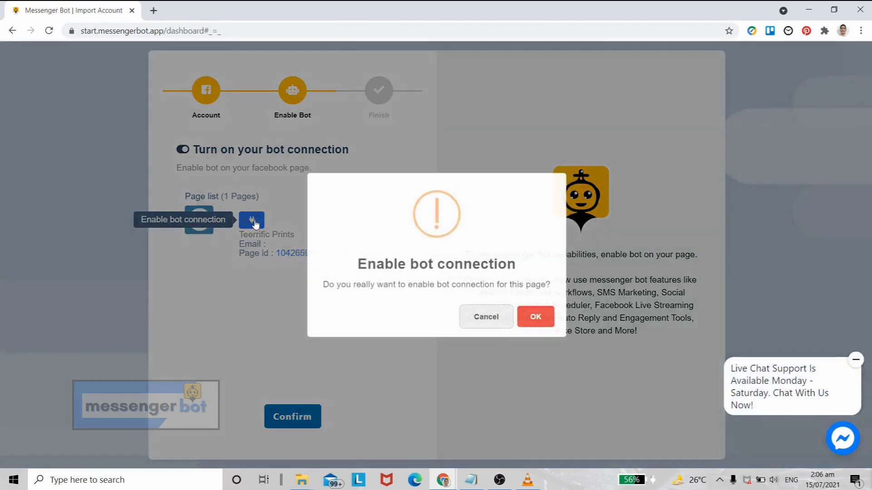
click(538, 326)
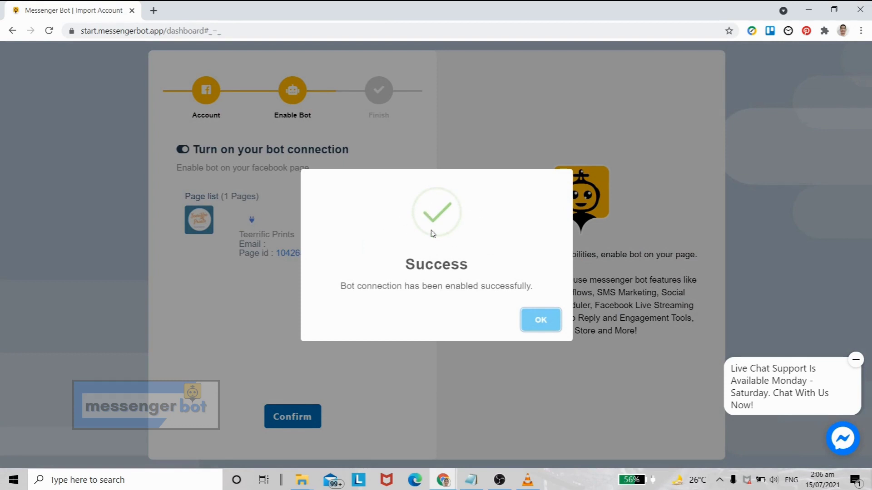
drag(408, 261, 536, 293)
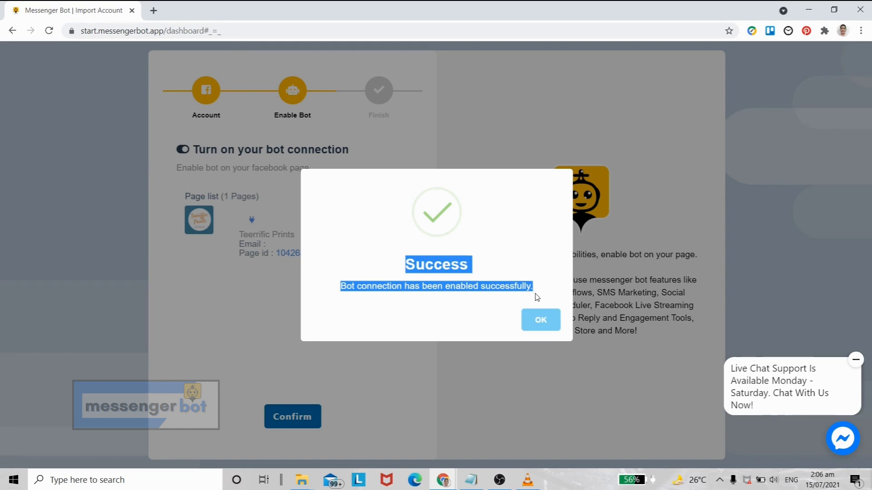
click(536, 297)
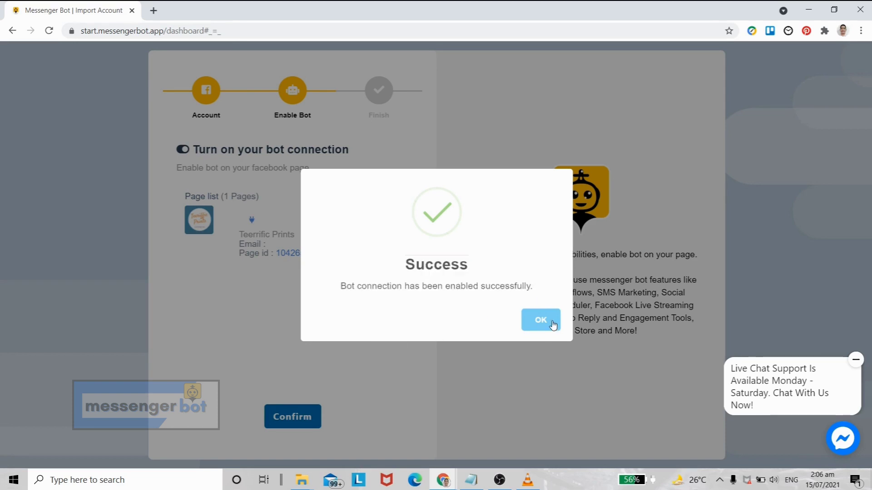
click(548, 324)
click(291, 417)
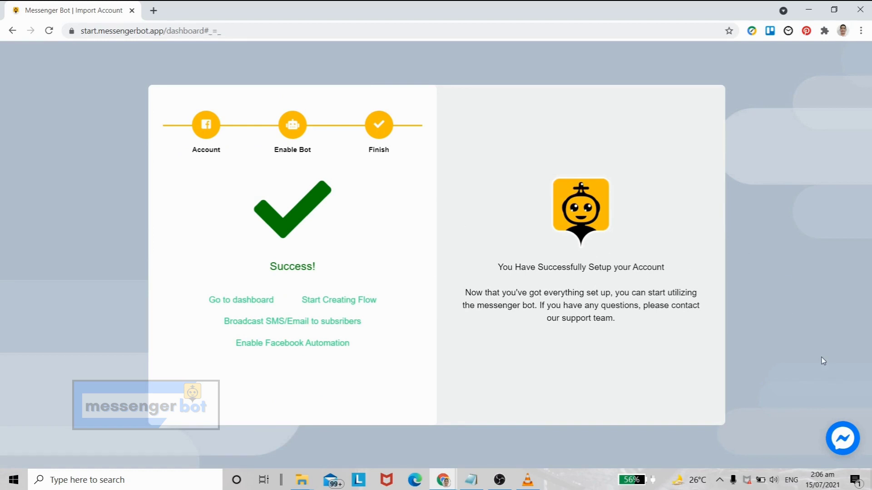
Step: Go to the dashboard and browse the Let's get started and video tutorials sections
click(234, 309)
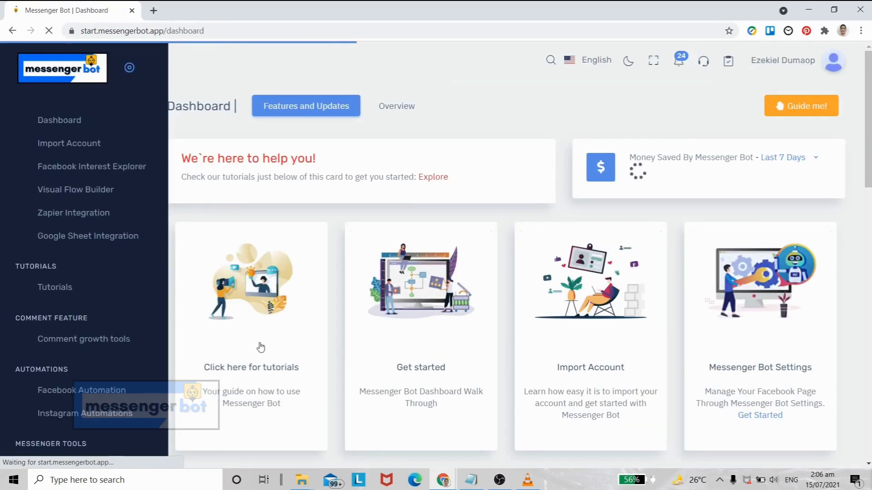
scroll(665, 218, down, 5)
scroll(669, 217, down, 15)
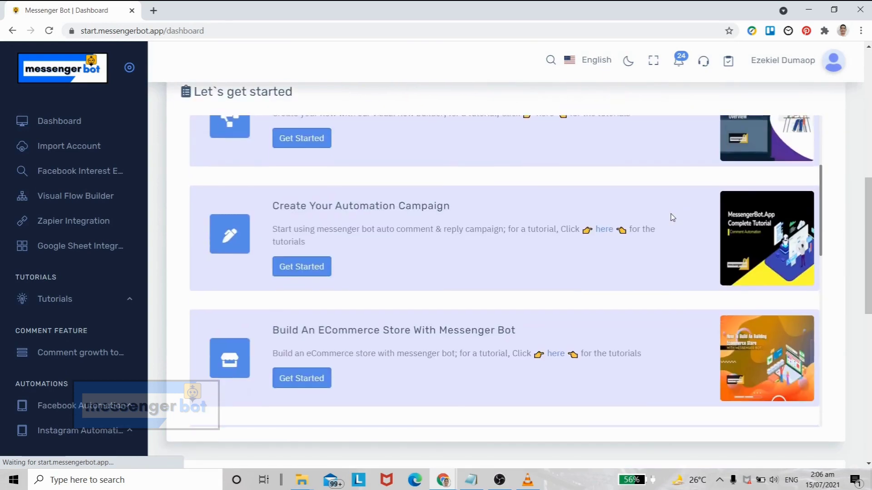
scroll(668, 227, down, 10)
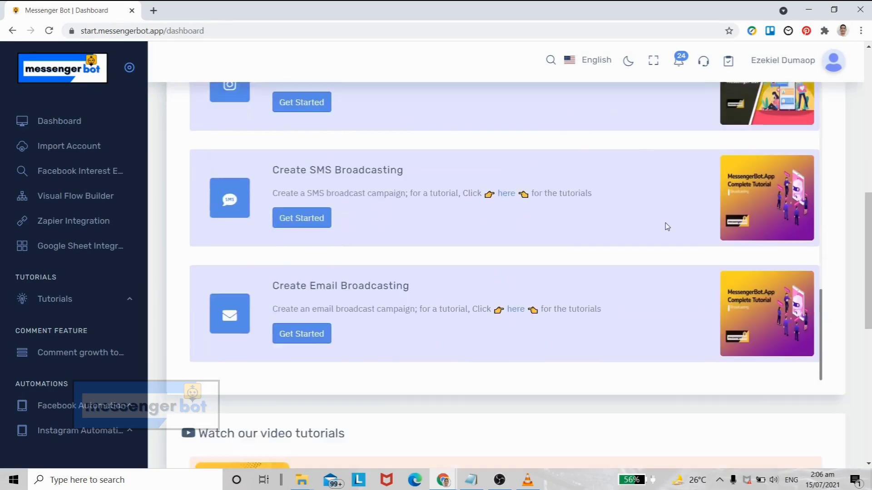
scroll(666, 227, up, 1)
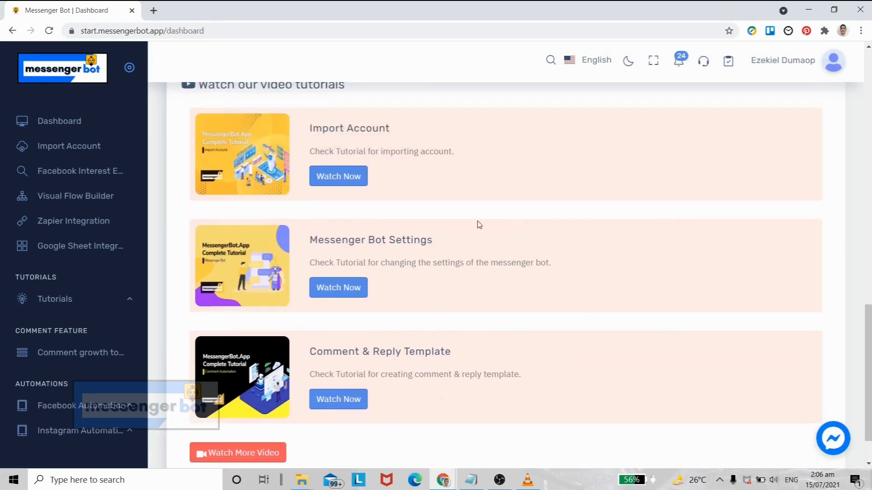
scroll(550, 266, up, 10)
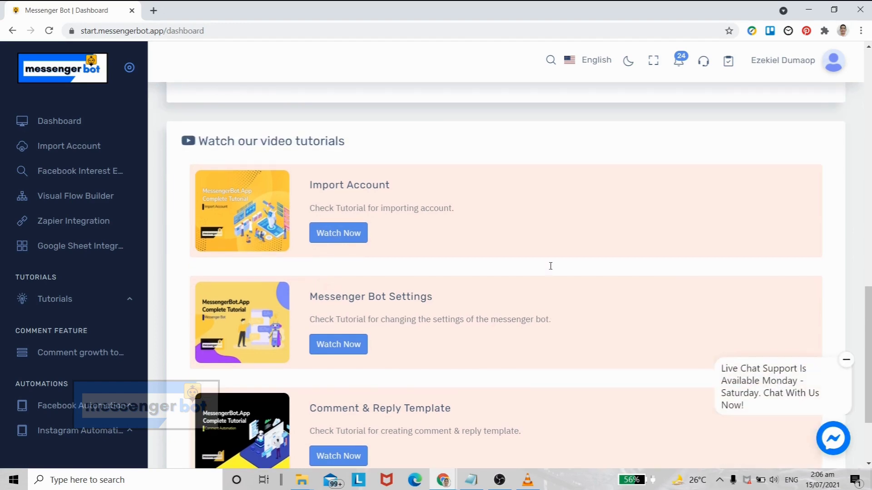
scroll(550, 268, up, 3)
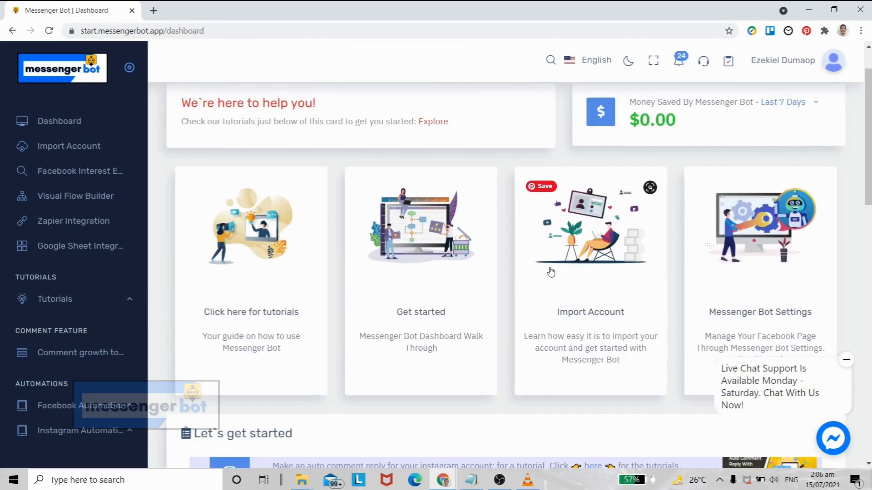
scroll(549, 270, down, 2)
scroll(549, 271, up, 3)
scroll(542, 278, down, 4)
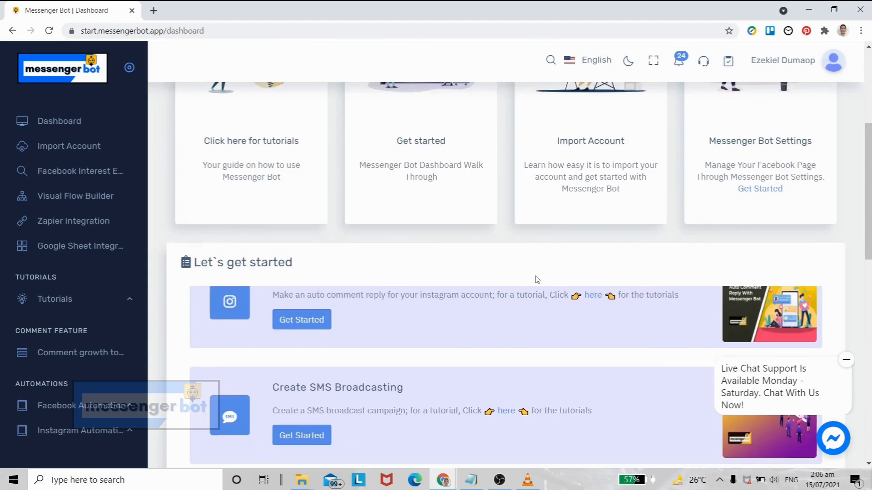
scroll(537, 278, up, 4)
scroll(537, 278, down, 10)
scroll(535, 279, down, 5)
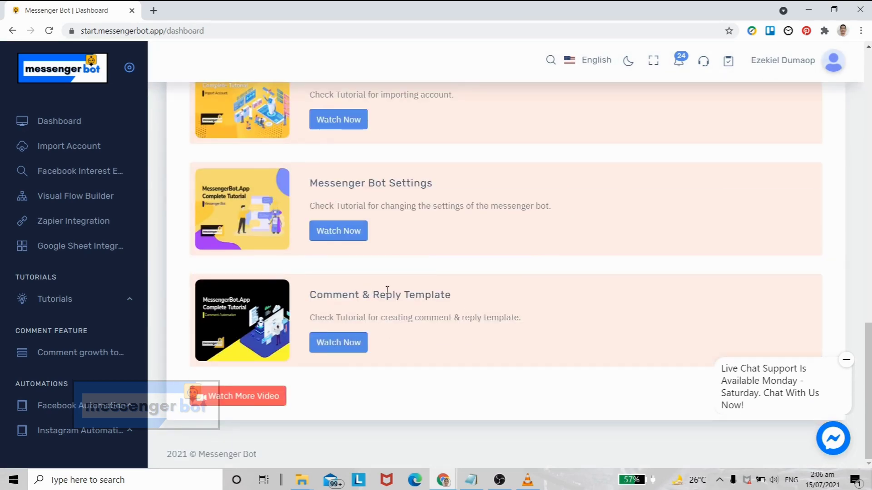
scroll(353, 200, up, 1)
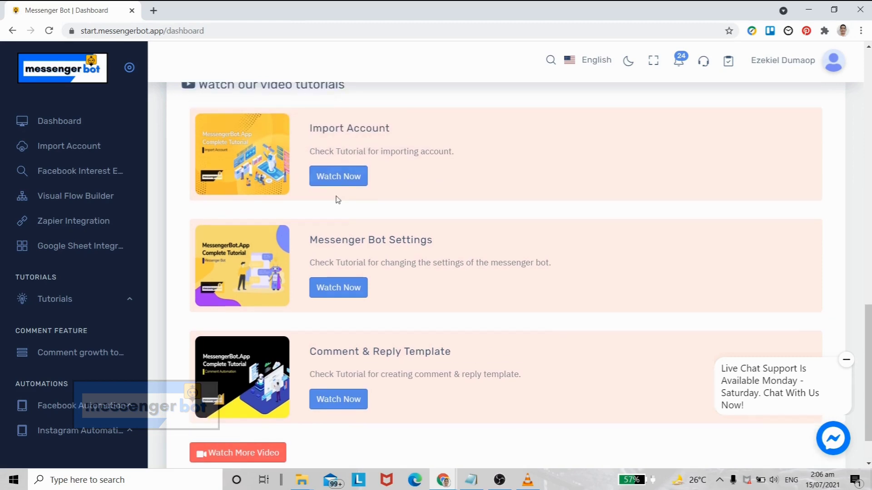
scroll(419, 275, up, 5)
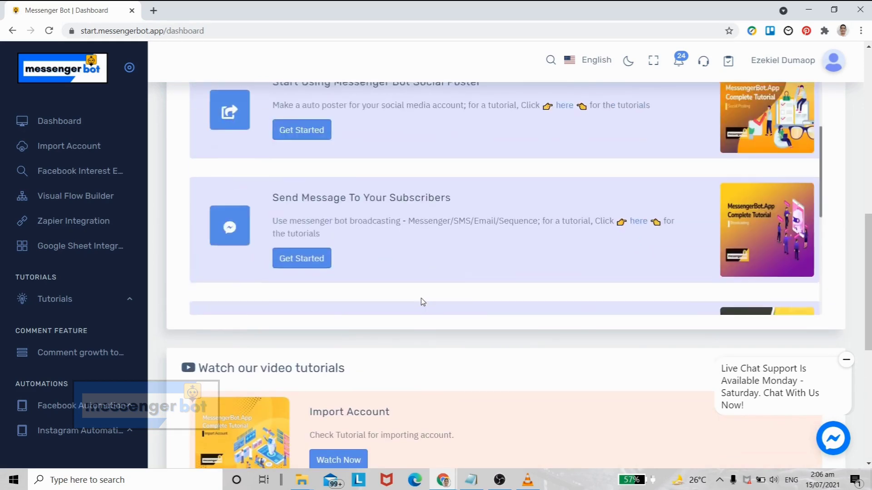
scroll(427, 315, up, 3)
scroll(488, 268, up, 3)
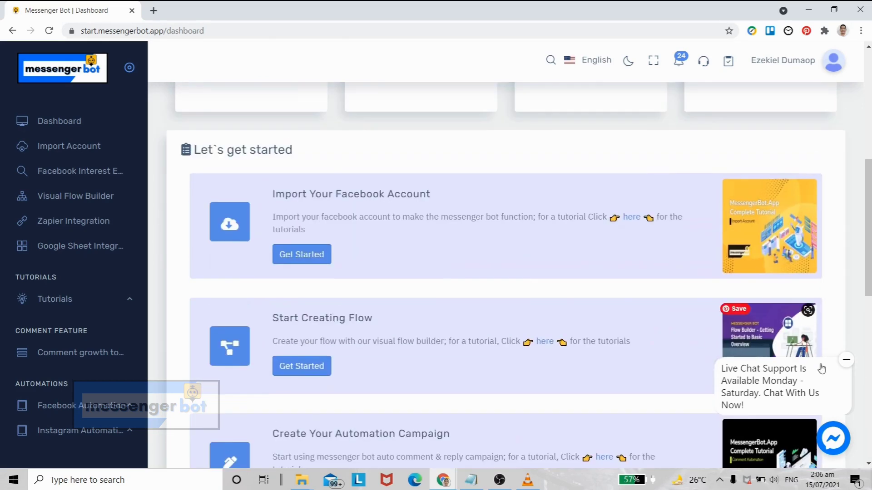
scroll(550, 326, up, 4)
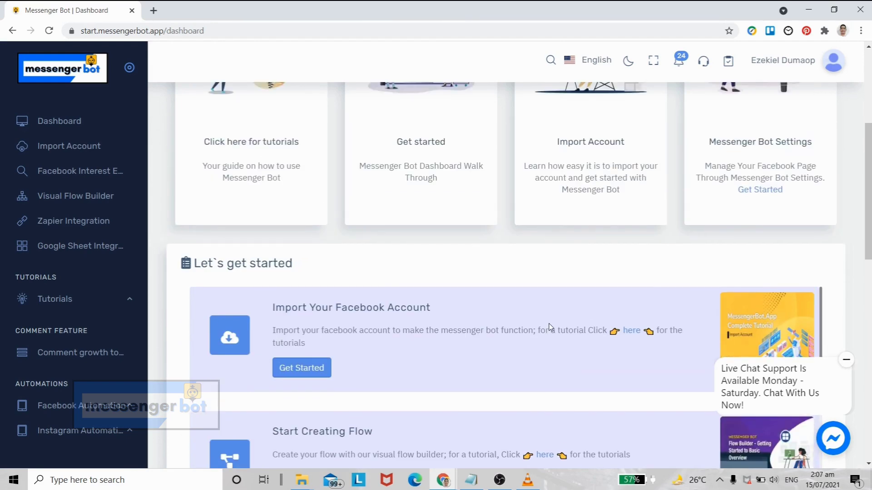
scroll(550, 327, up, 3)
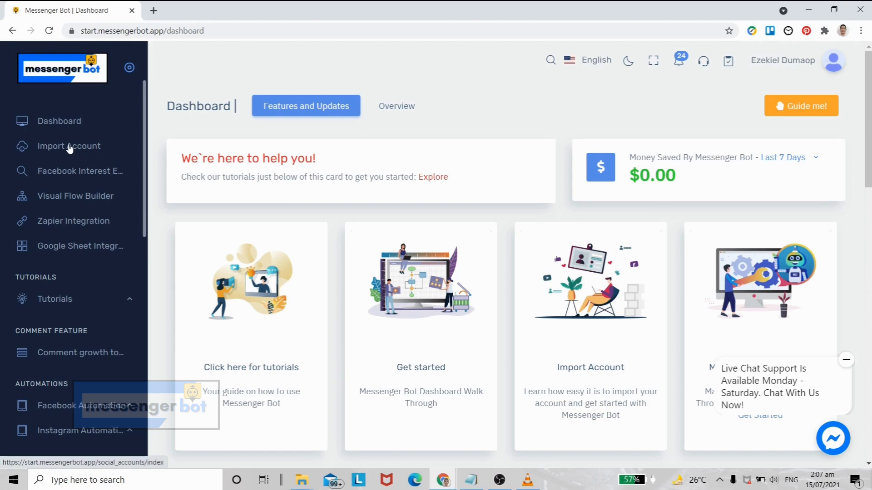
Step: Open the Import Account page showing the imported account with the Teerrific Prints page
click(70, 147)
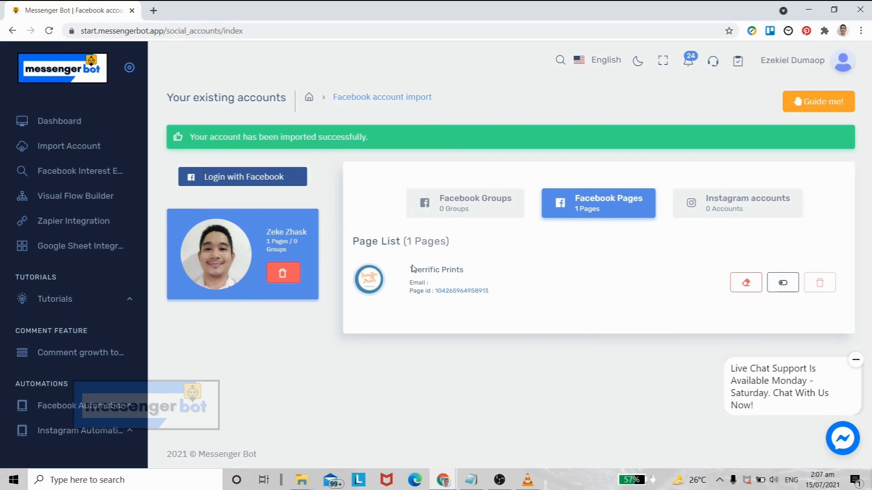
drag(410, 266, 466, 325)
click(467, 325)
Step: Check the Facebook Groups, Instagram accounts and Facebook Pages tabs in turn
click(504, 205)
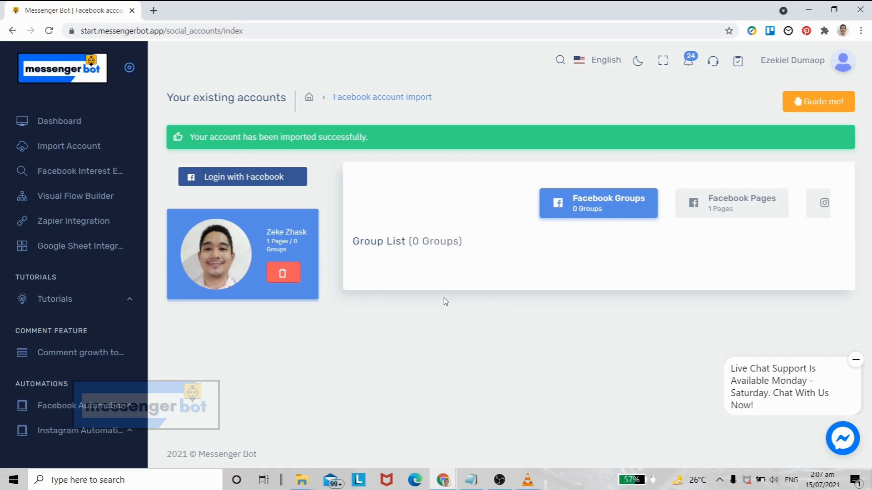
drag(772, 227, 546, 217)
click(626, 208)
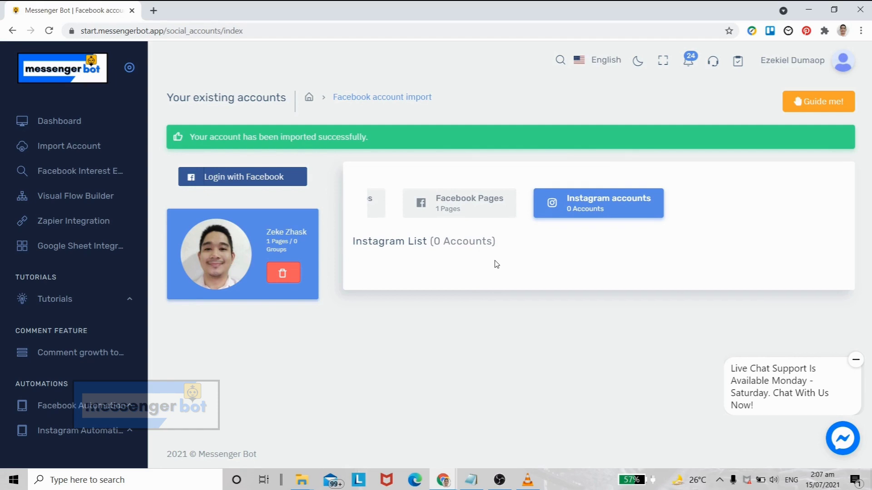
click(489, 203)
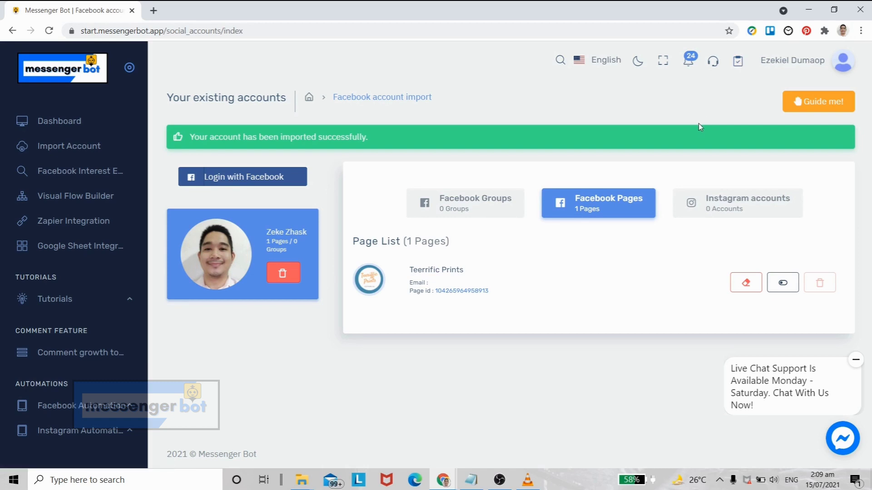
click(739, 65)
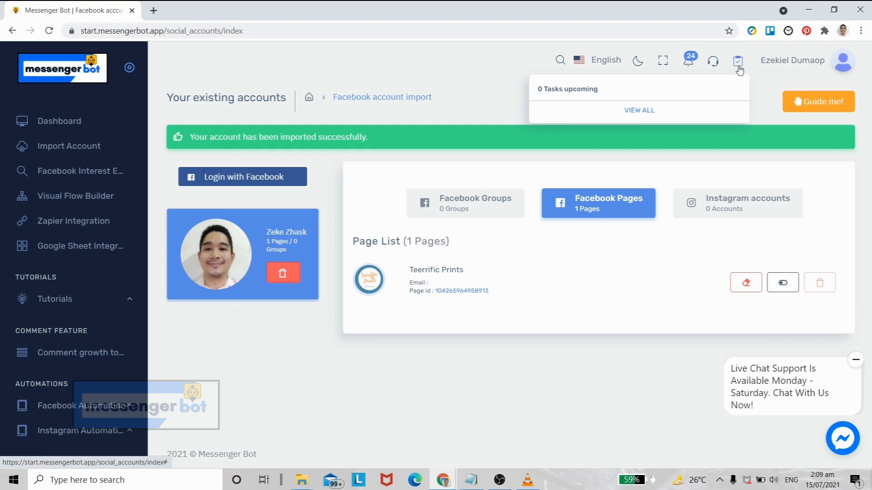
click(761, 125)
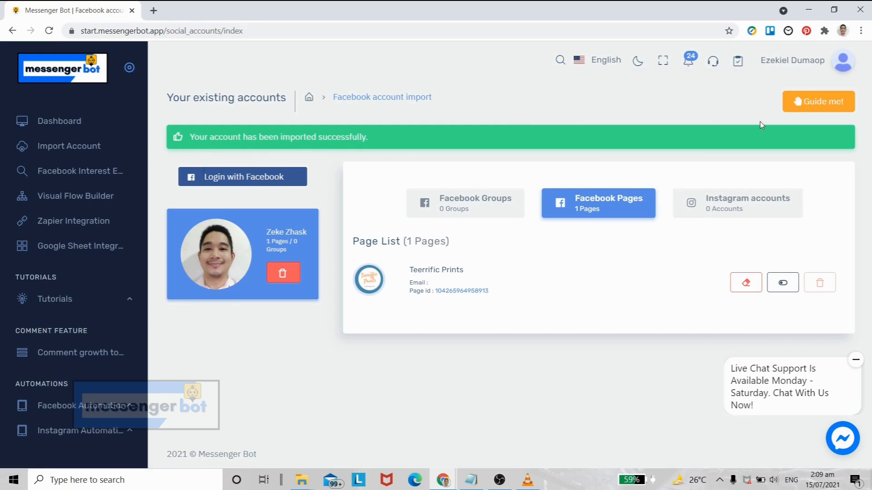
click(713, 69)
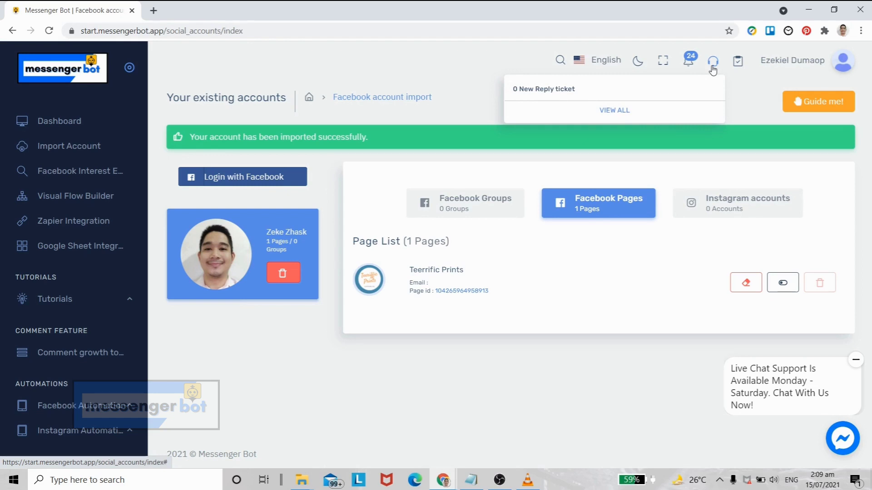
click(712, 69)
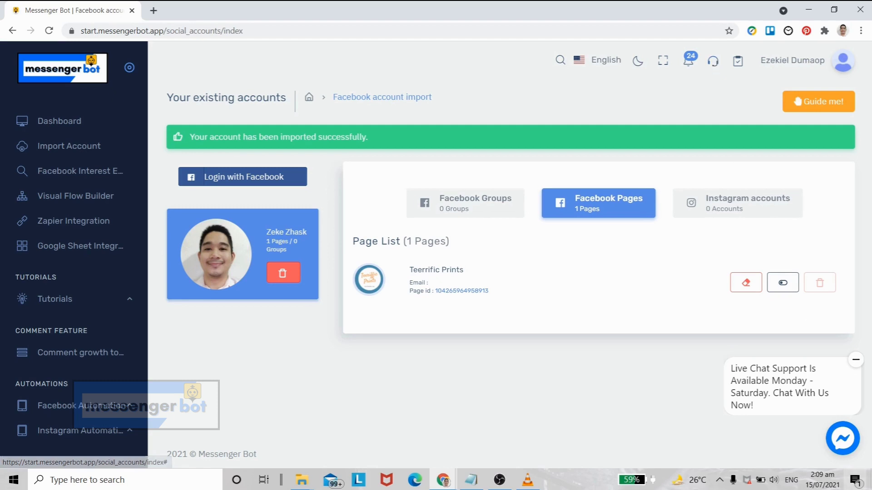
click(846, 447)
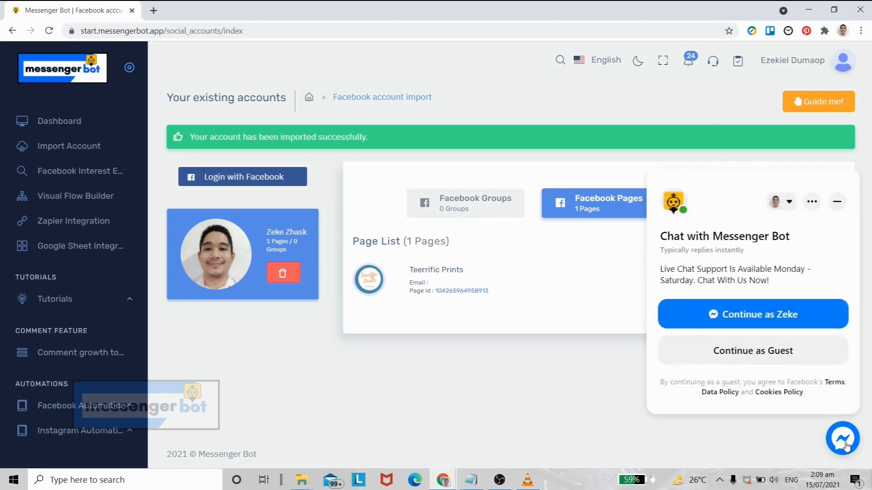
click(845, 447)
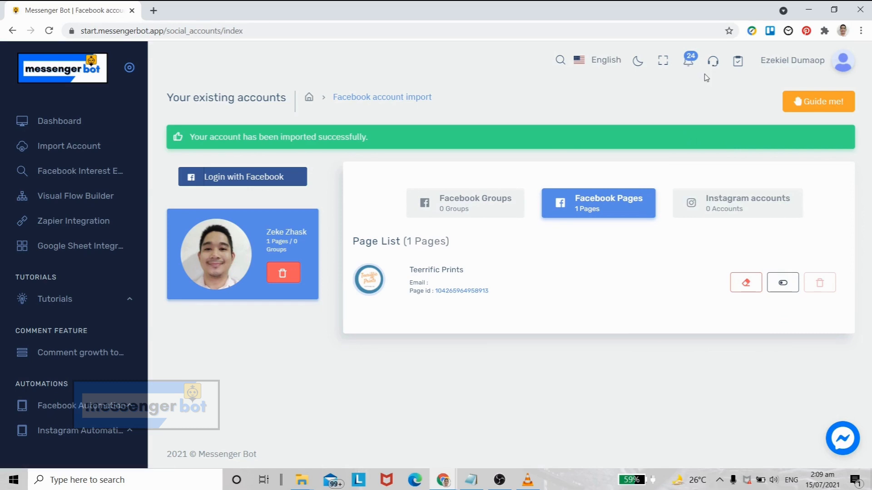
click(689, 60)
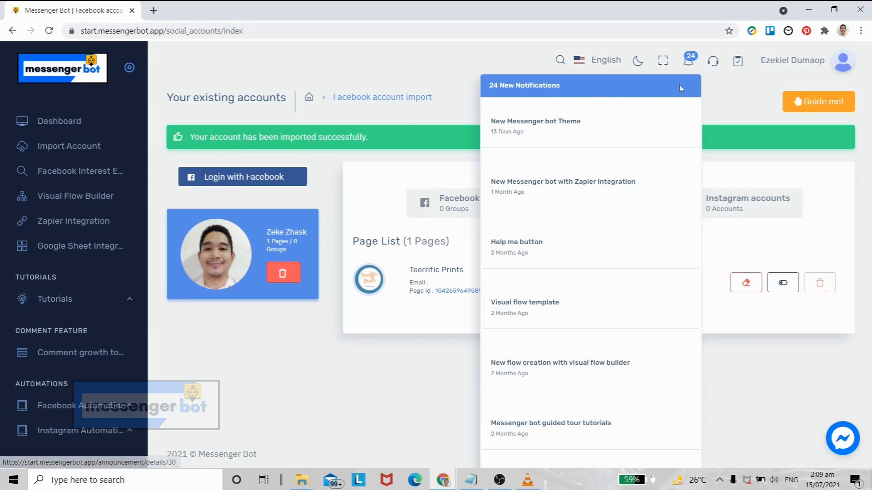
click(720, 98)
click(662, 62)
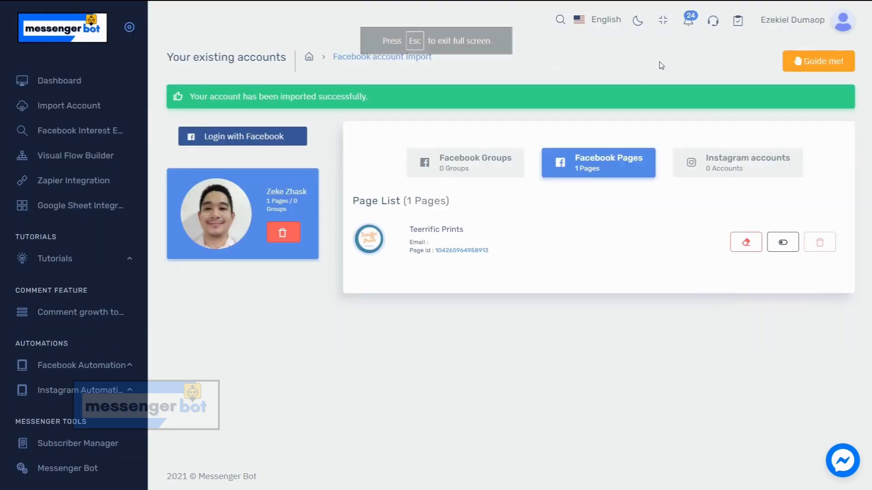
click(664, 20)
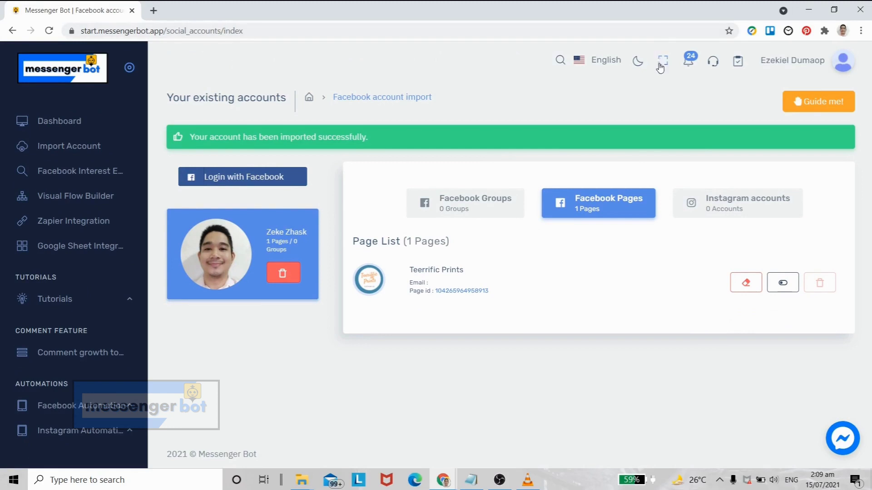
click(659, 63)
click(663, 22)
click(638, 62)
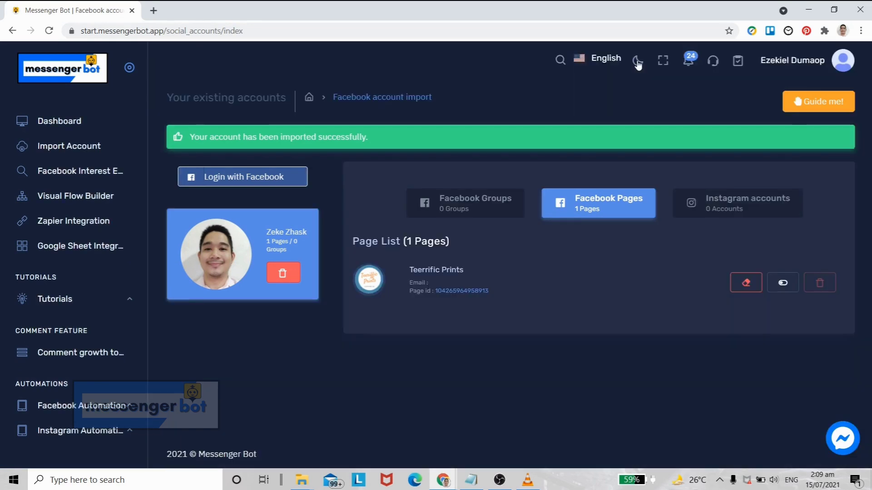
click(637, 63)
click(638, 62)
click(638, 63)
click(638, 62)
click(637, 64)
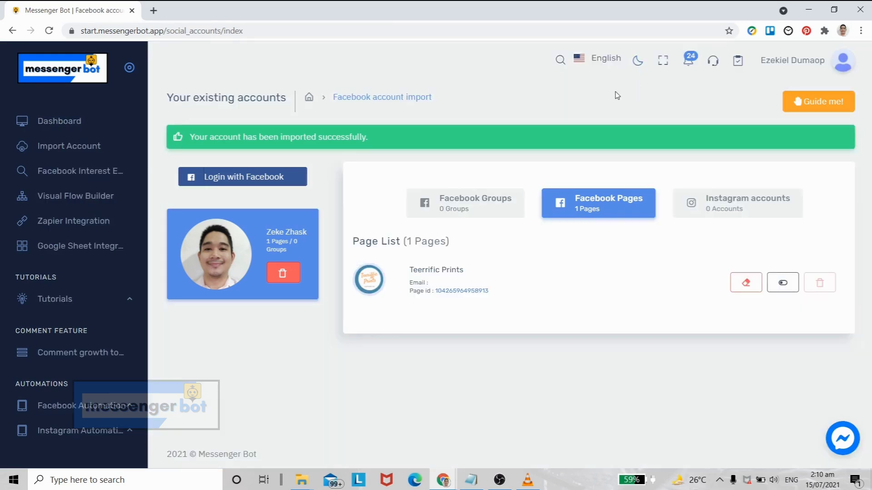
click(604, 67)
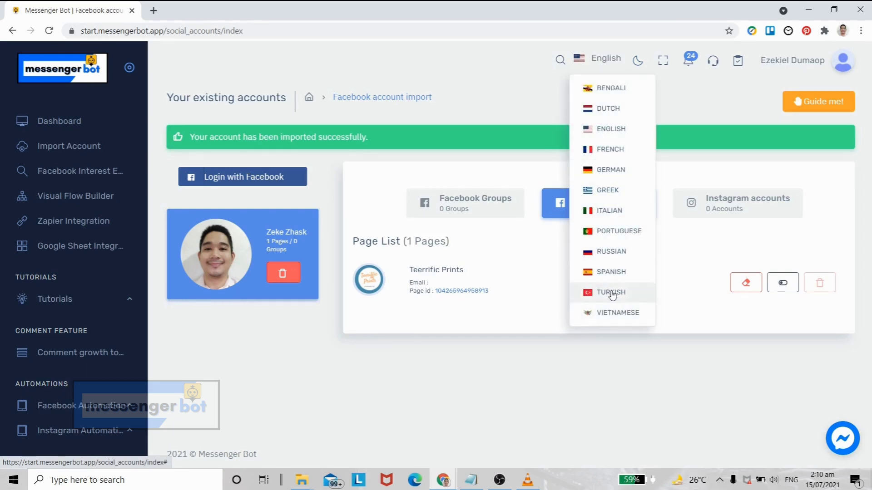
click(564, 87)
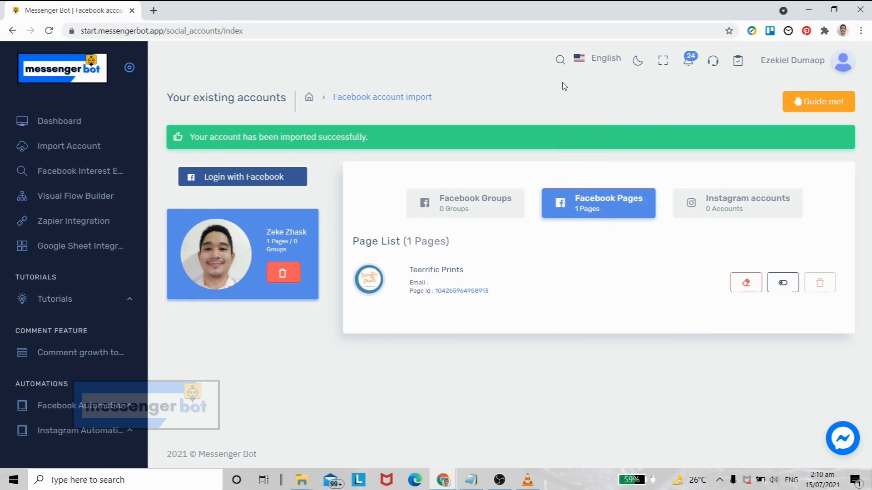
click(560, 60)
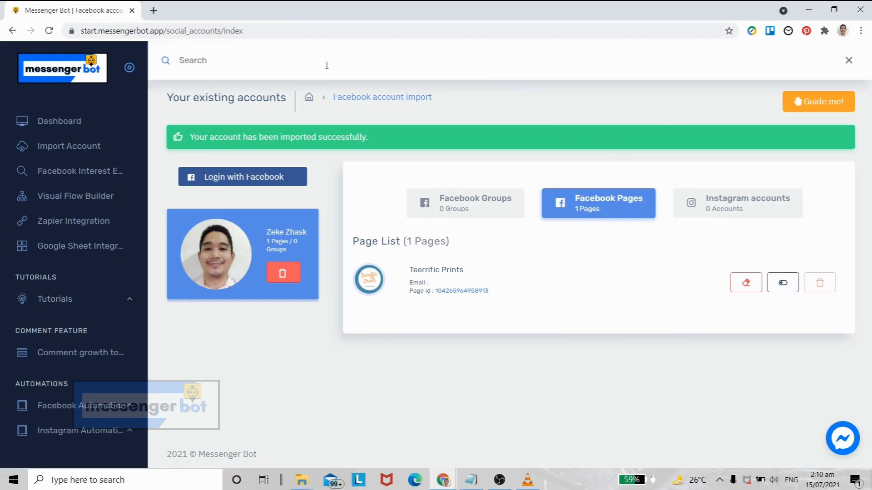
click(470, 103)
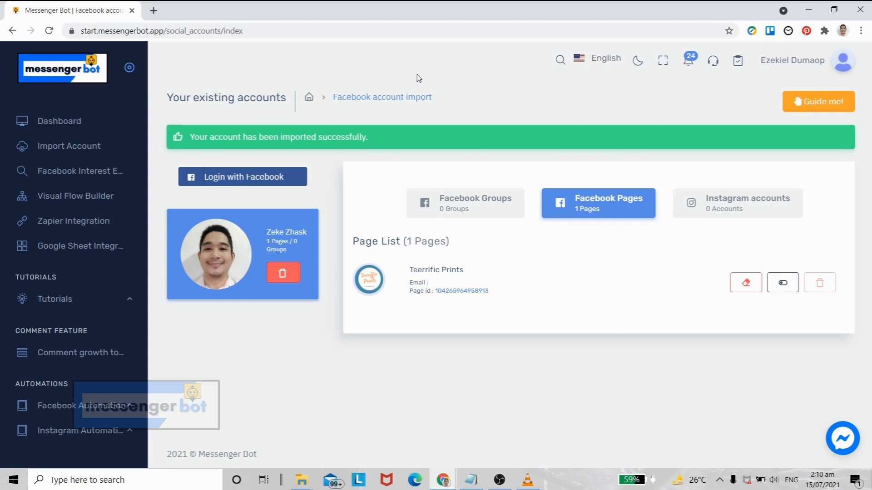
click(560, 60)
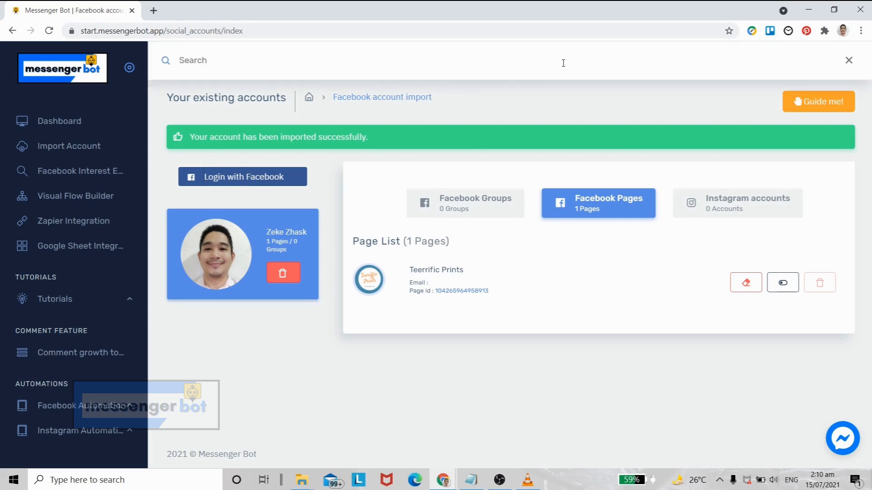
click(518, 87)
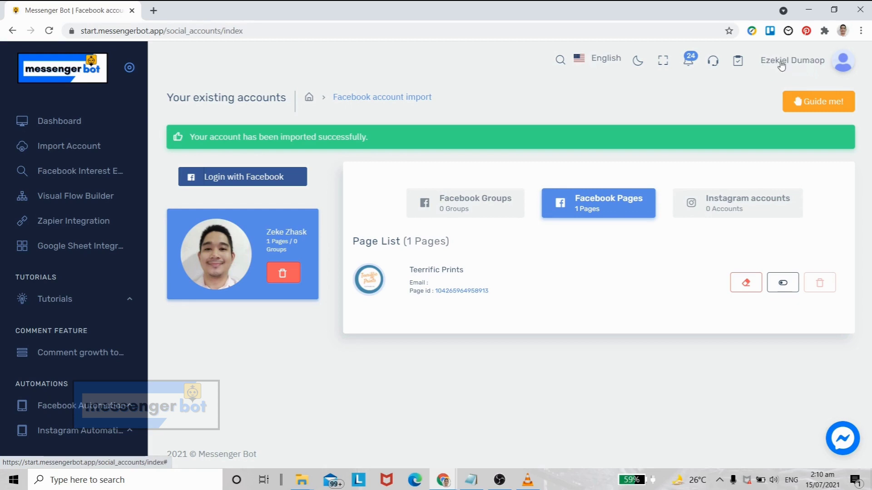
click(840, 67)
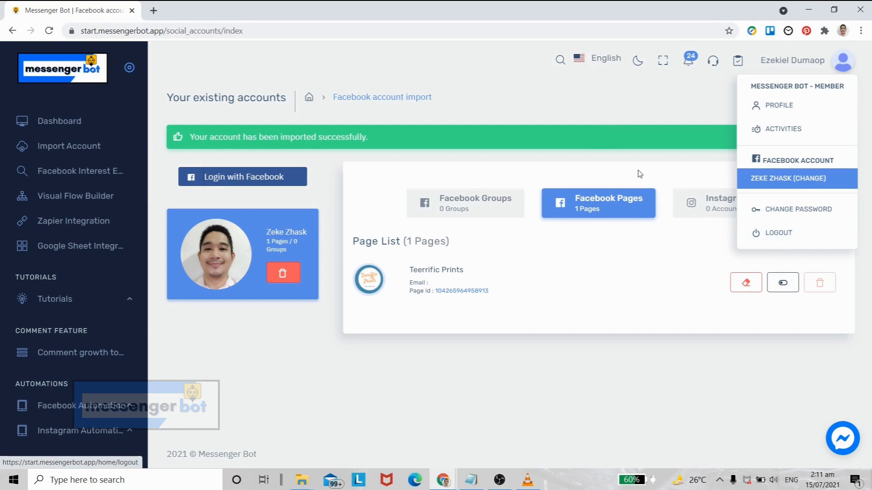
click(650, 110)
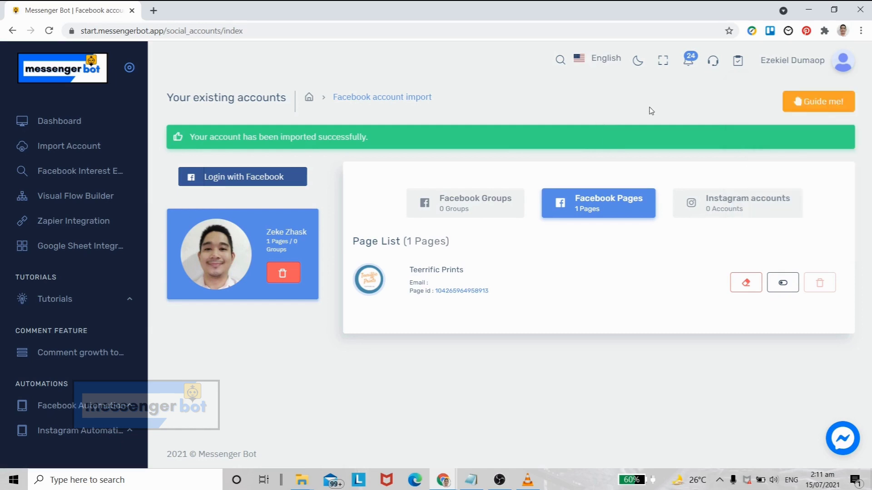
Step: Open facebook.com in a new tab, scroll the feed and bring up the account menu
click(154, 11)
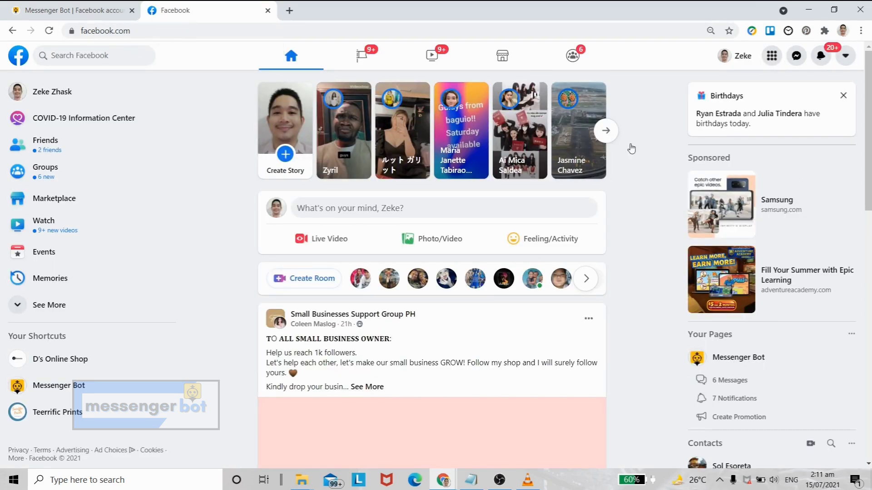
scroll(562, 210, down, 6)
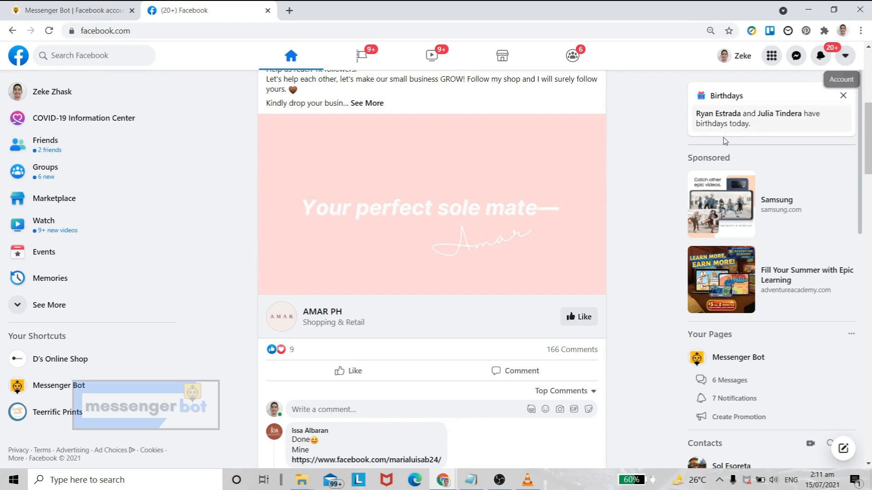
scroll(724, 140, down, 1)
scroll(545, 165, down, 6)
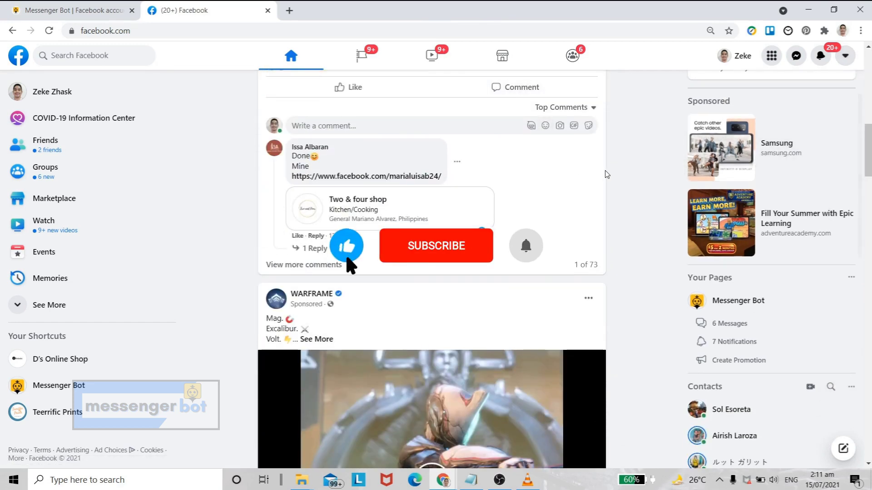
scroll(606, 174, down, 2)
click(844, 58)
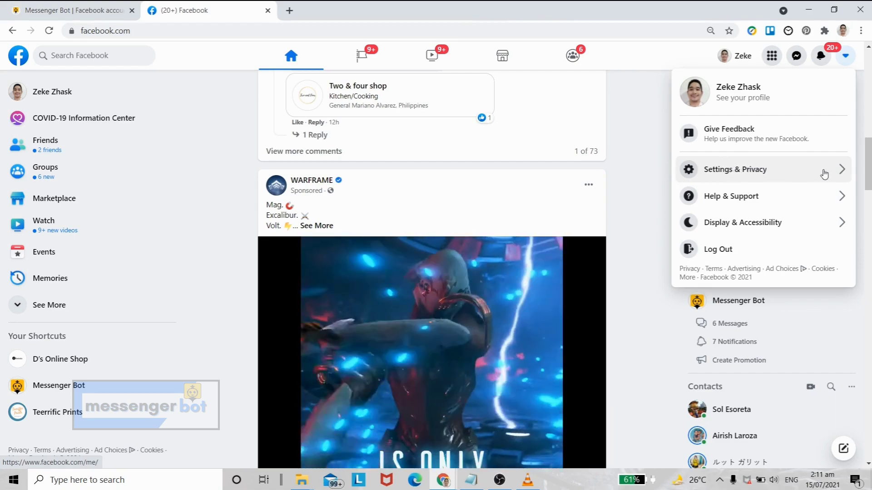
Step: Go to Settings & Privacy > Settings > Business Integrations
click(825, 171)
click(715, 115)
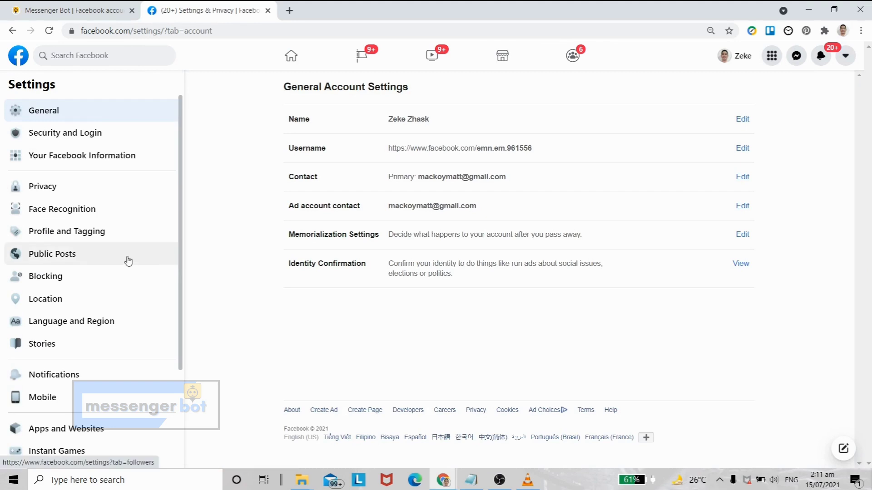
scroll(147, 264, down, 2)
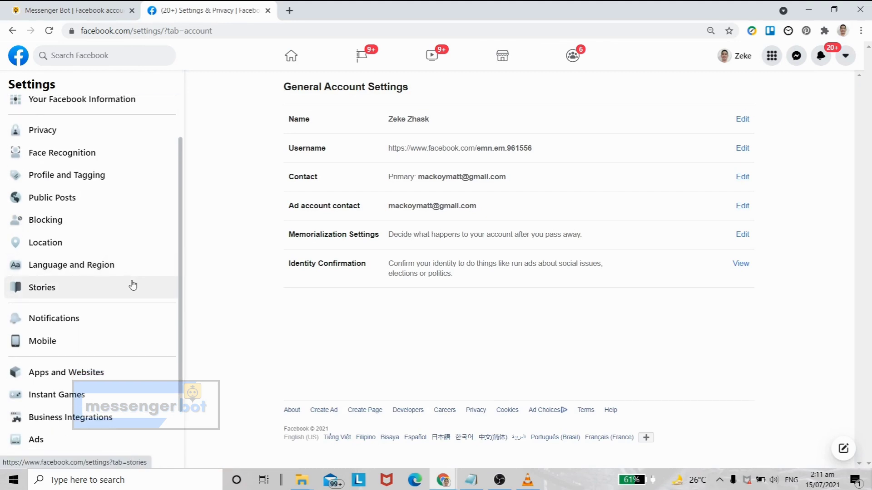
scroll(132, 285, down, 2)
click(77, 363)
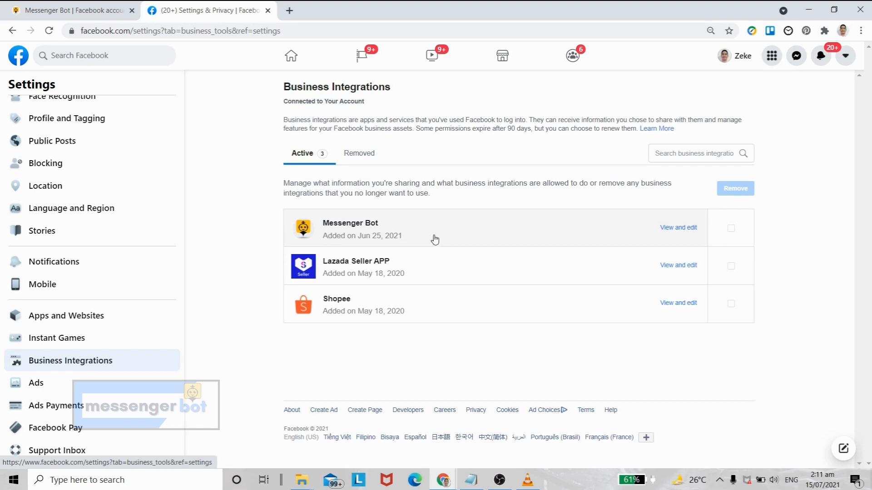
Step: Review Messenger Bot's integration permissions, toggling one page option on and back off
click(677, 229)
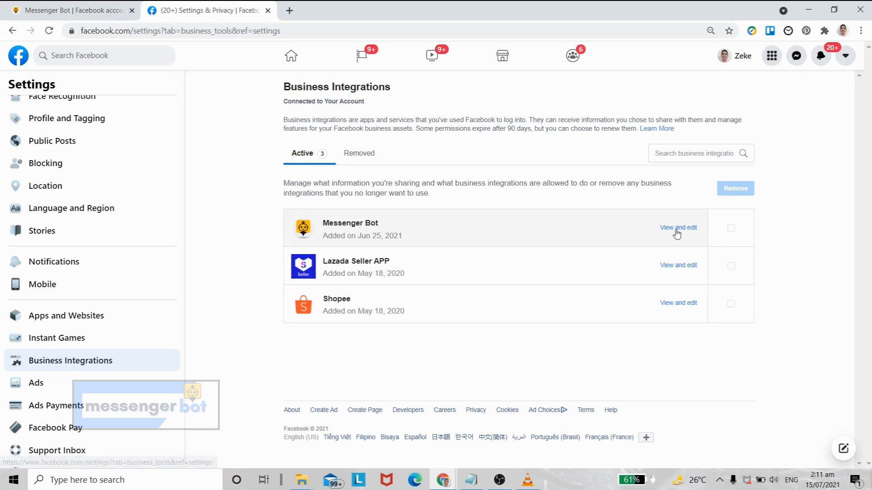
scroll(496, 256, down, 4)
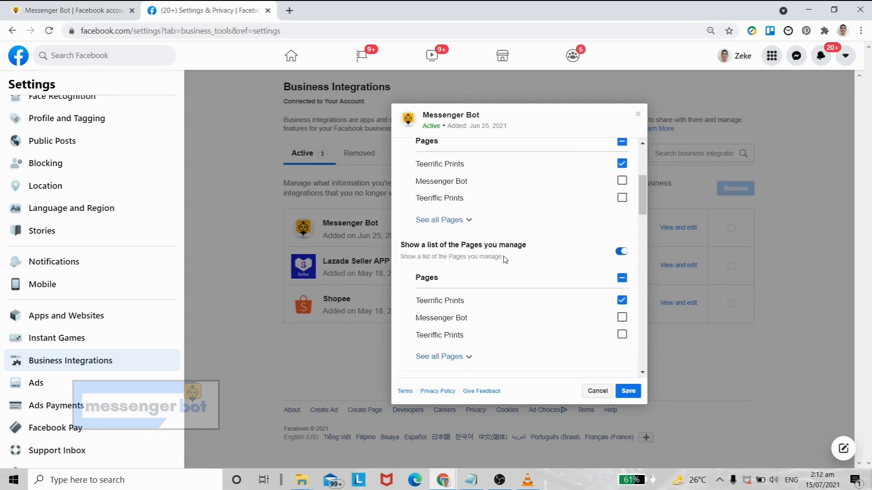
scroll(505, 259, down, 10)
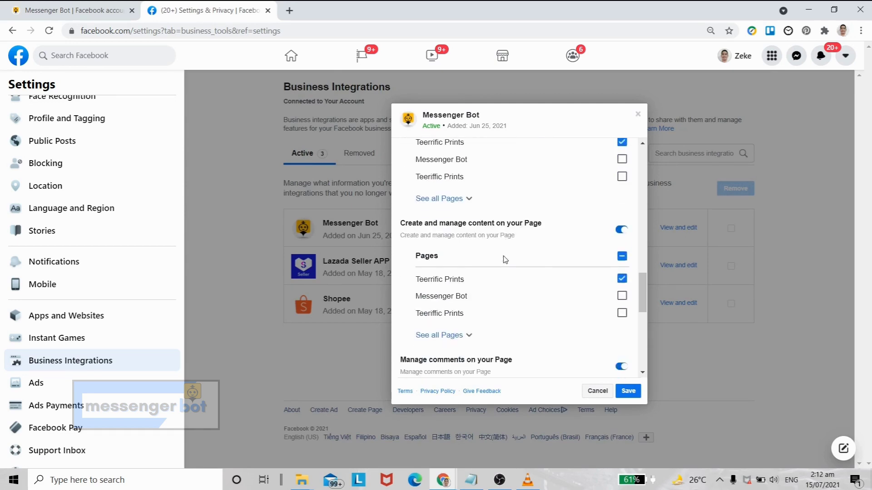
scroll(505, 259, down, 7)
scroll(504, 259, up, 4)
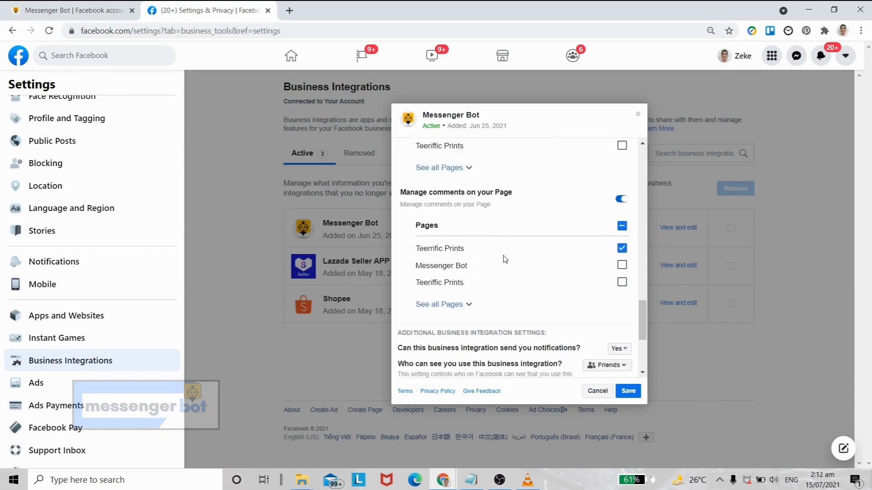
scroll(503, 258, up, 6)
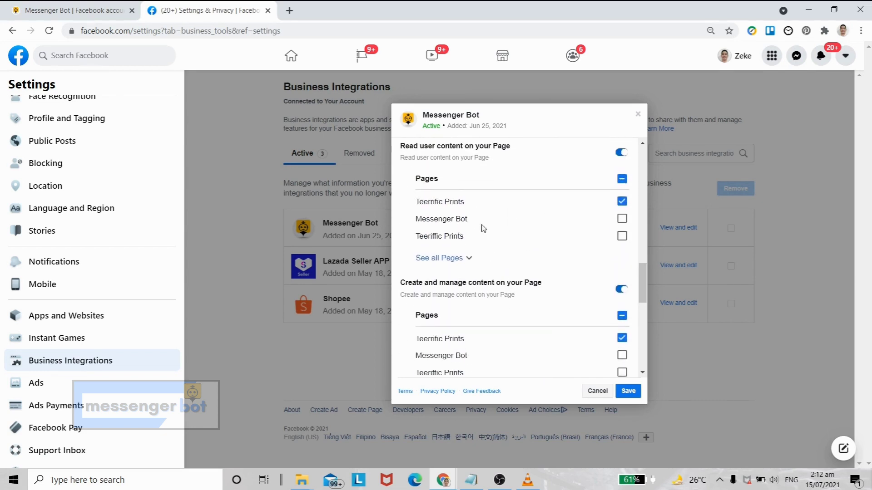
click(622, 219)
click(622, 219)
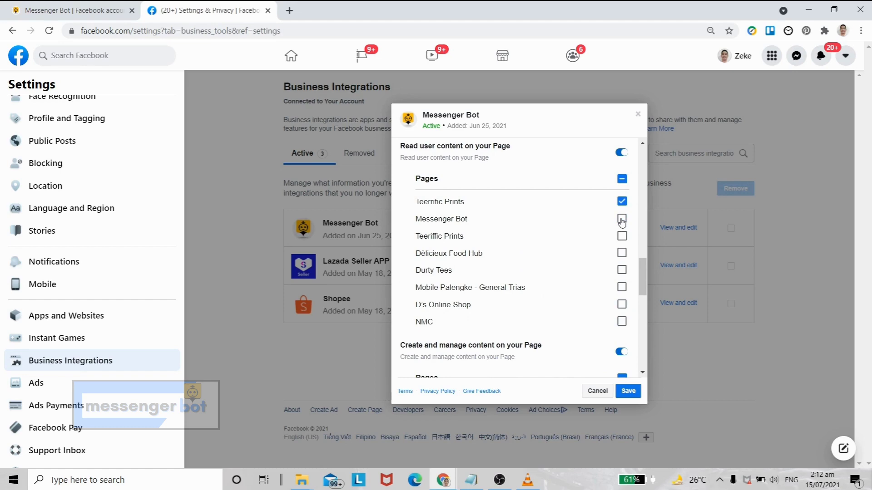
scroll(521, 258, down, 5)
scroll(544, 236, up, 10)
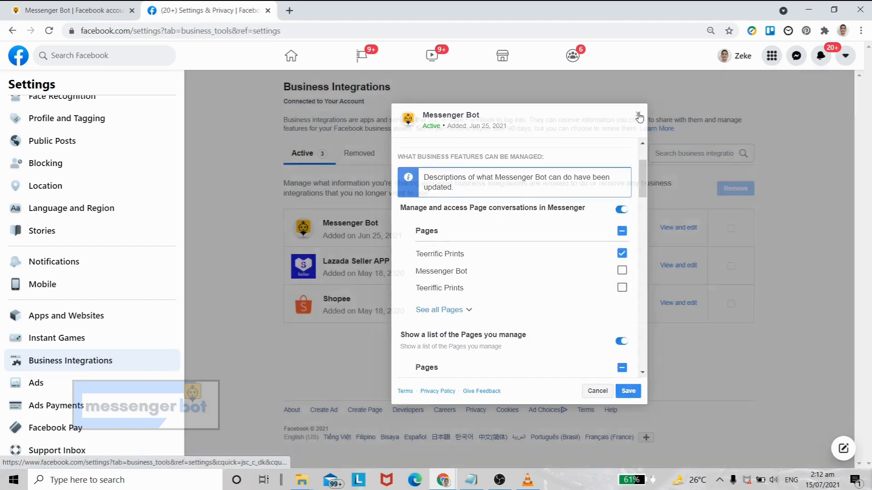
click(638, 114)
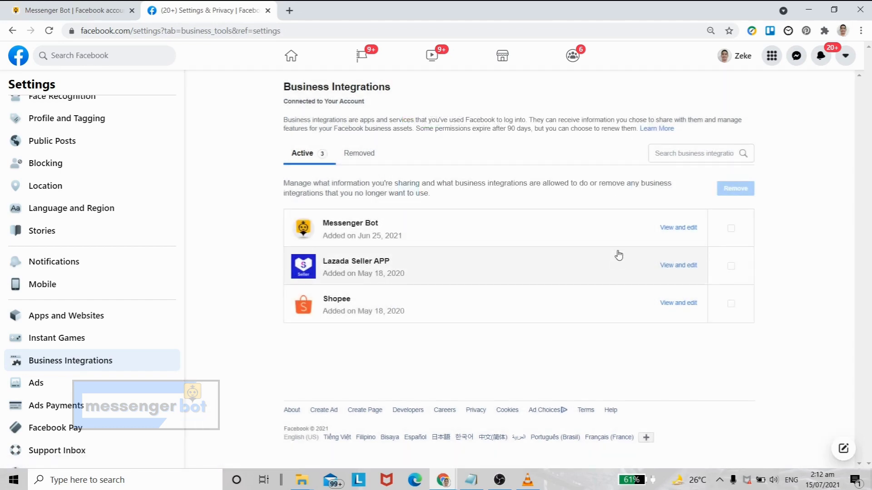
click(732, 230)
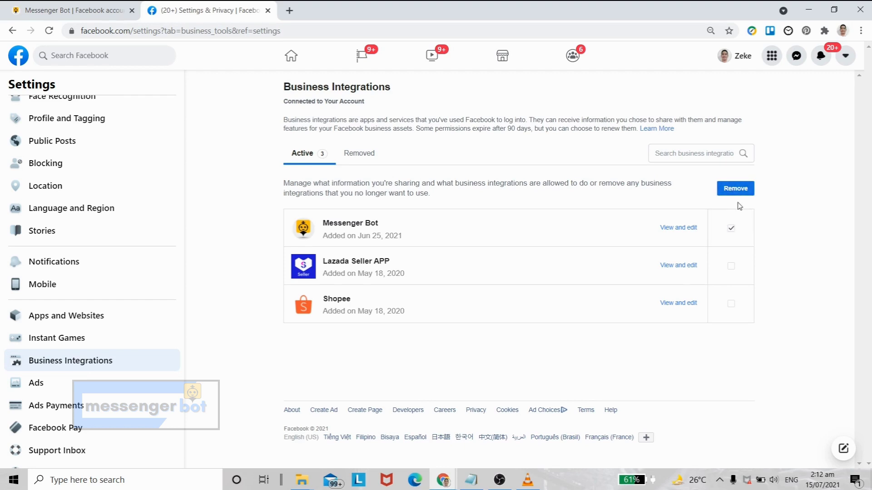
click(732, 230)
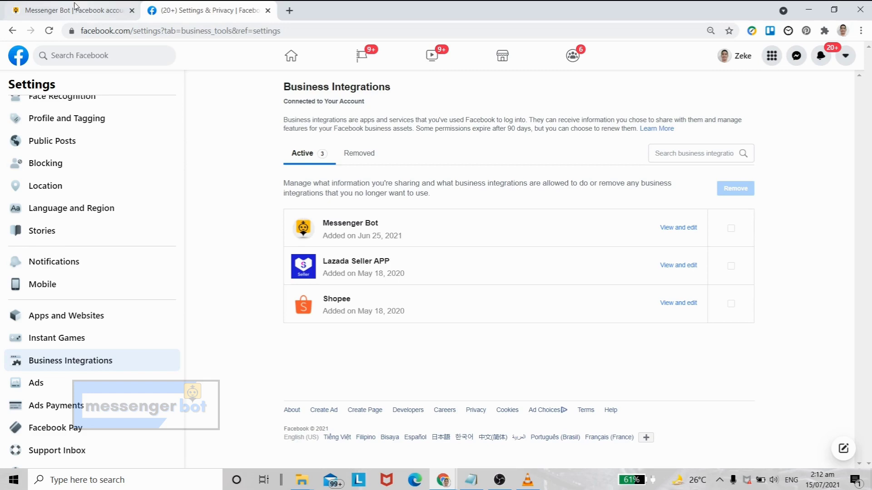
Step: Switch back to Messenger Bot's Facebook account import page listing the imported Teerrific Prints page
click(59, 7)
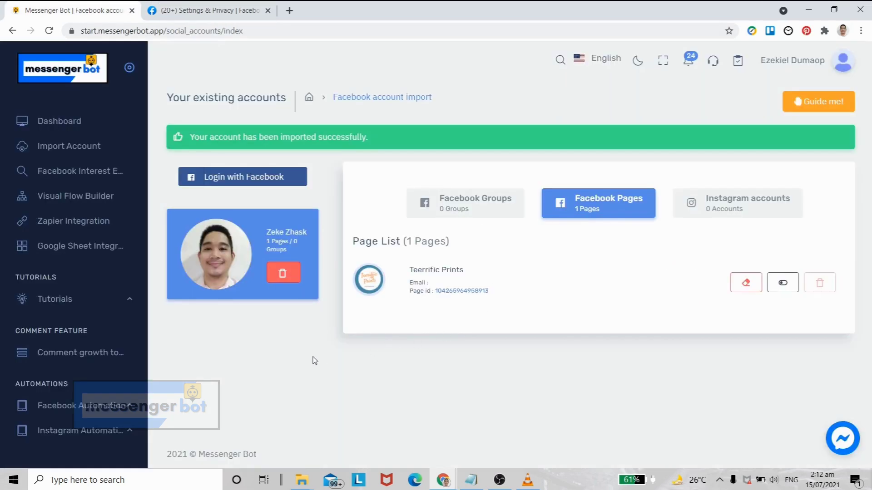